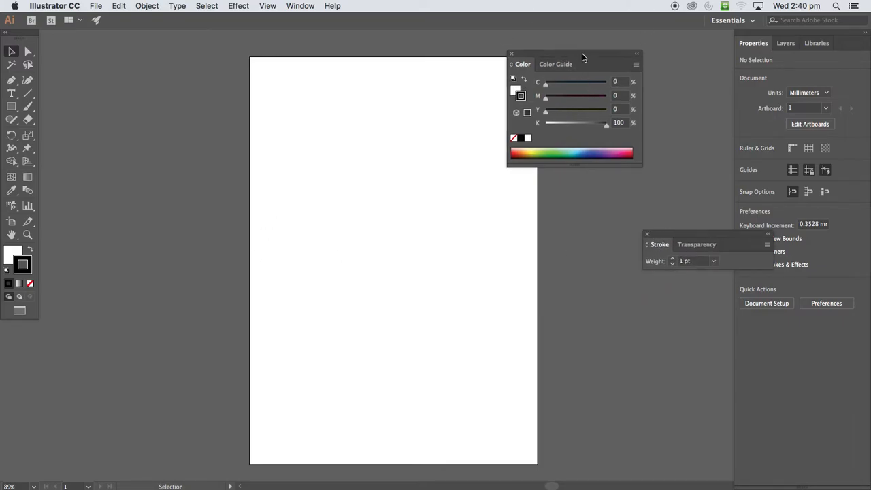
Move the Color panel clear of the artboard and draw a rectangle about 112 × 92 mm in the artboard's upper half
left_click_drag(568, 54, 683, 48)
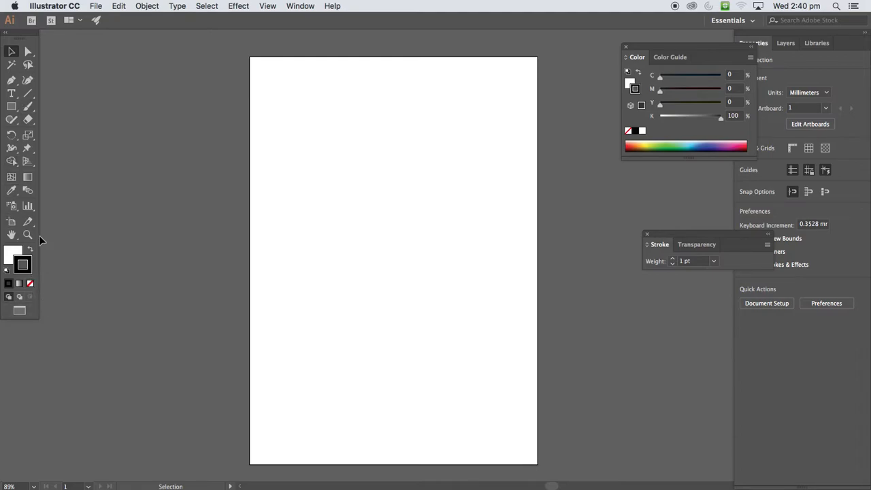
left_click(11, 107)
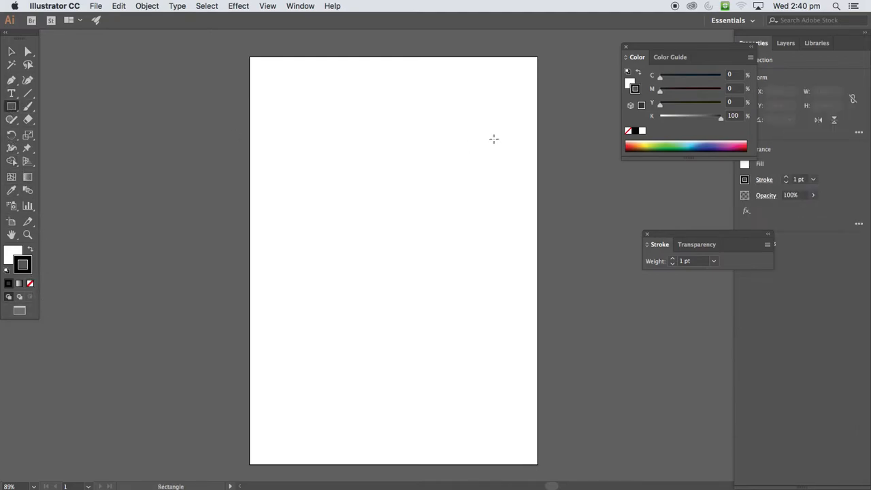
left_click_drag(315, 105, 469, 231)
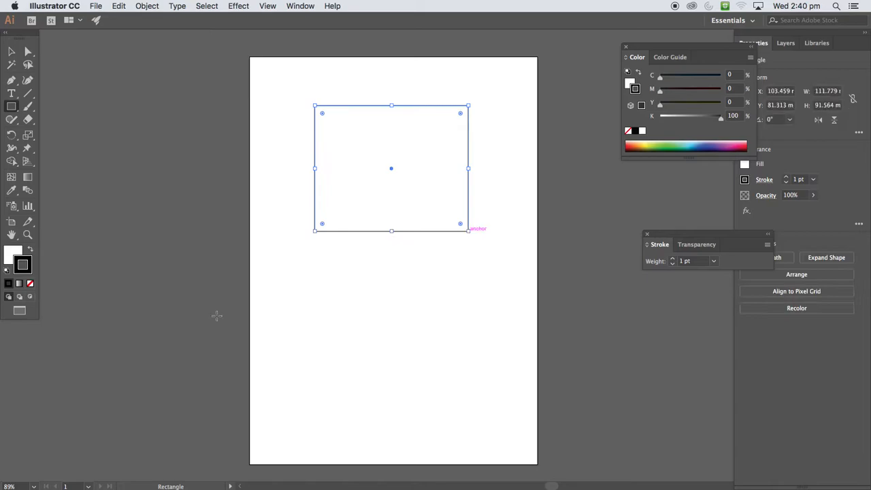
Give the rectangle a green fill and an orange-red stroke with a weight of 10 pt
left_click(11, 253)
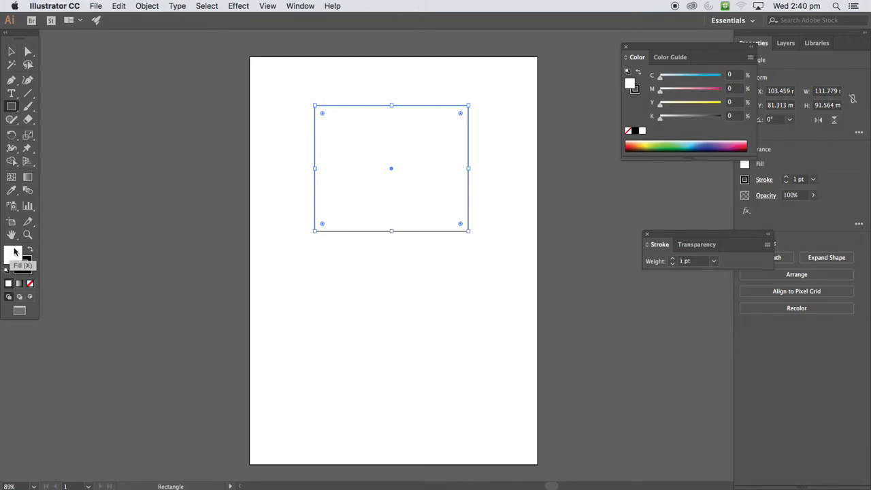
left_click(672, 145)
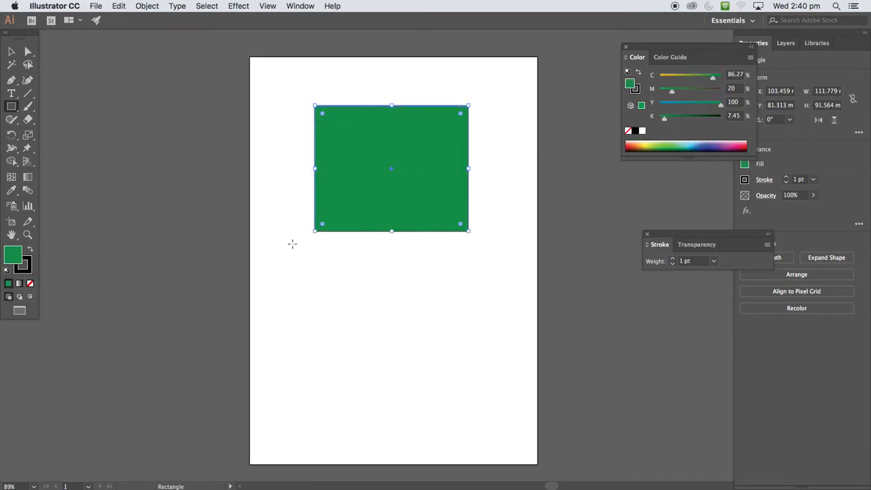
left_click(30, 272)
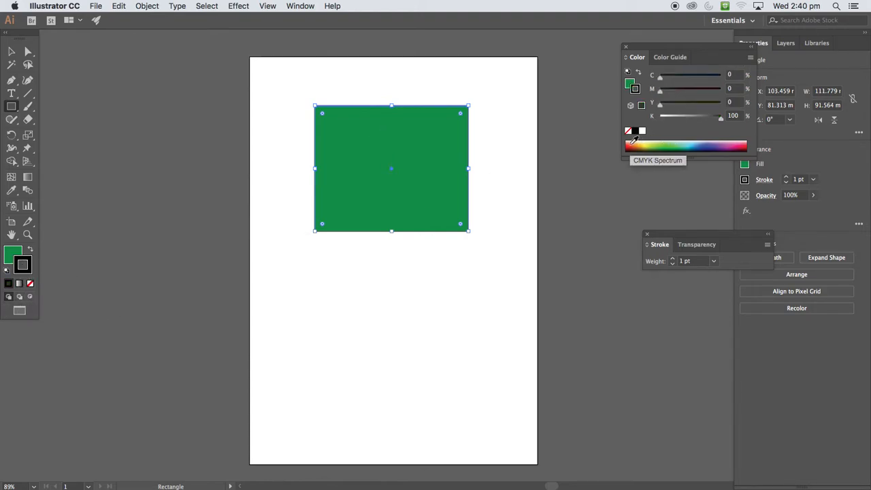
left_click(634, 144)
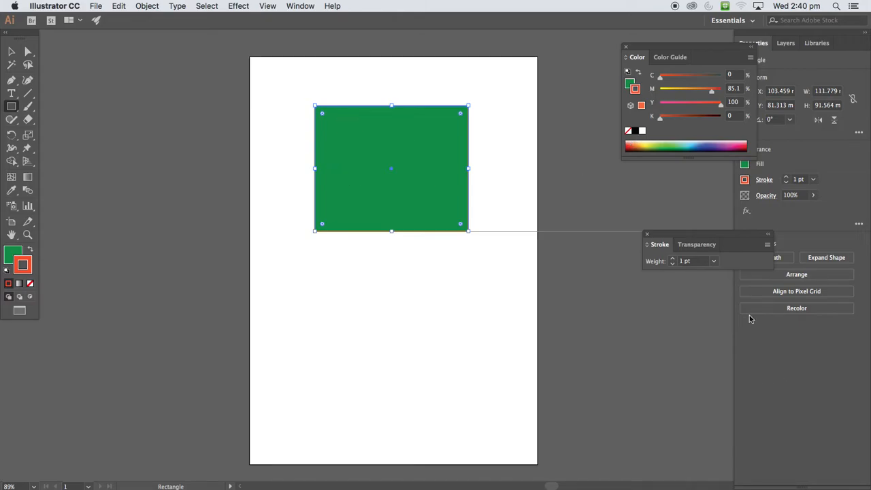
left_click(714, 261)
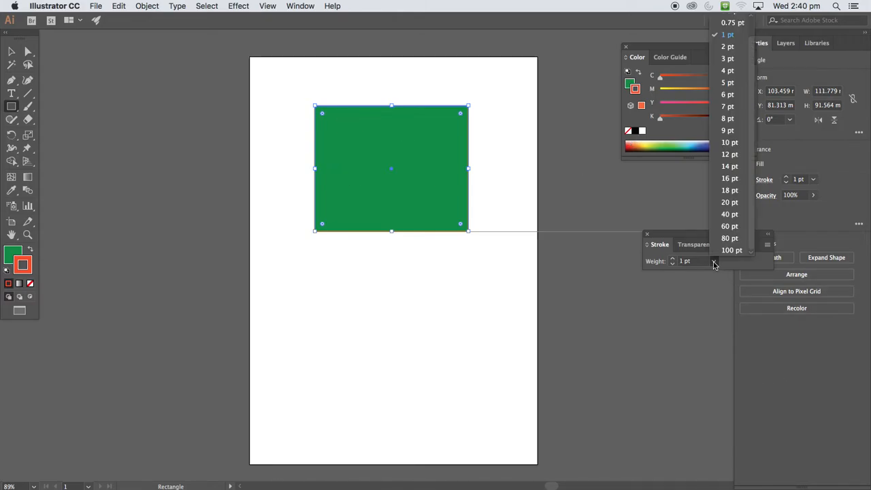
left_click(729, 142)
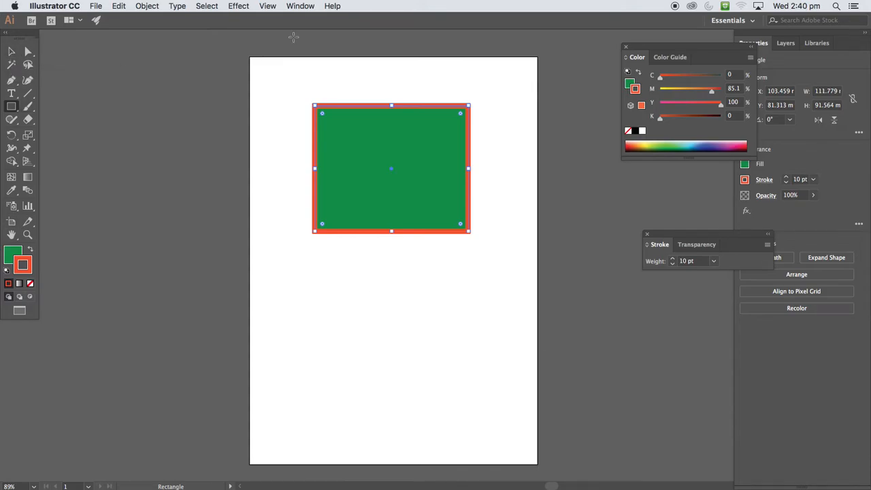
View the rectangle in Outline mode and return to GPU Preview
left_click(267, 6)
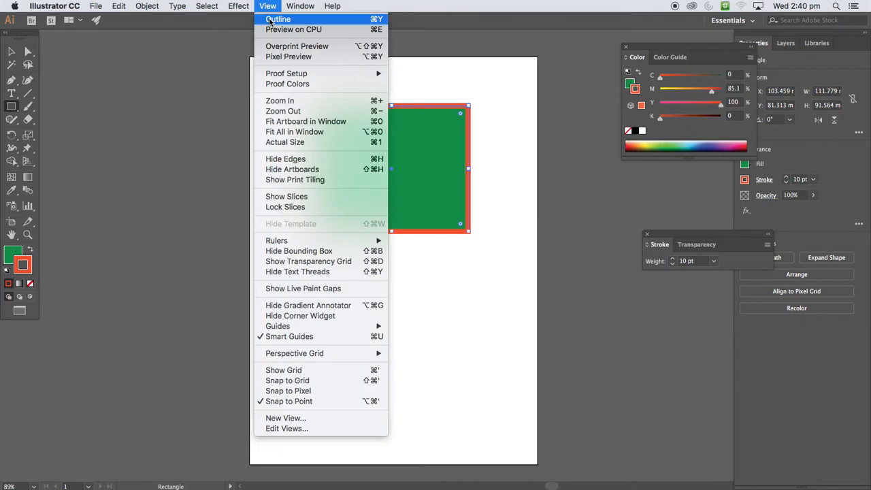
left_click(278, 19)
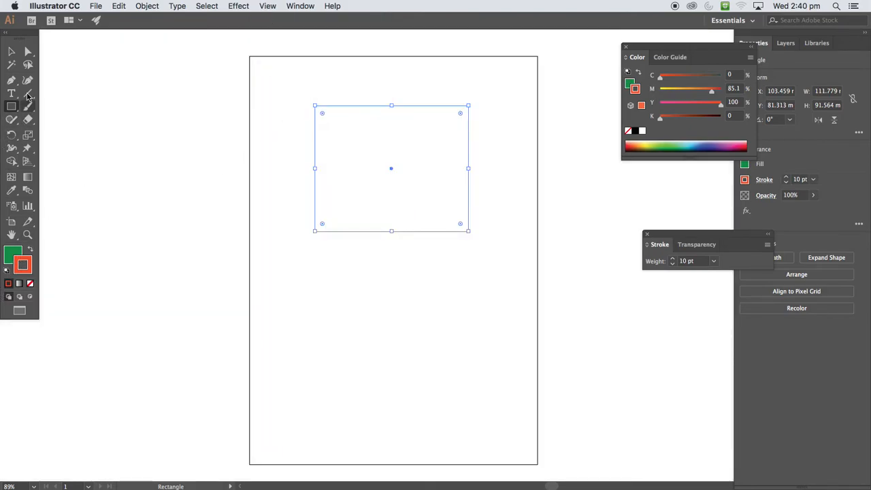
left_click(267, 6)
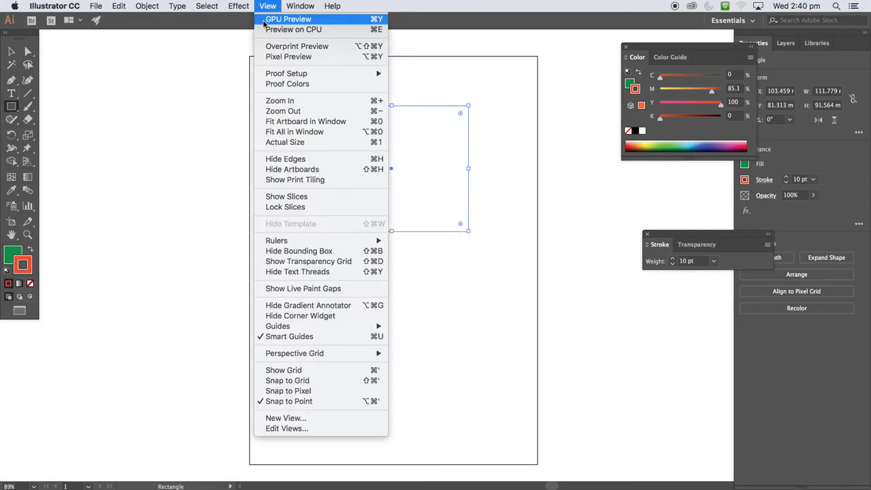
left_click(286, 19)
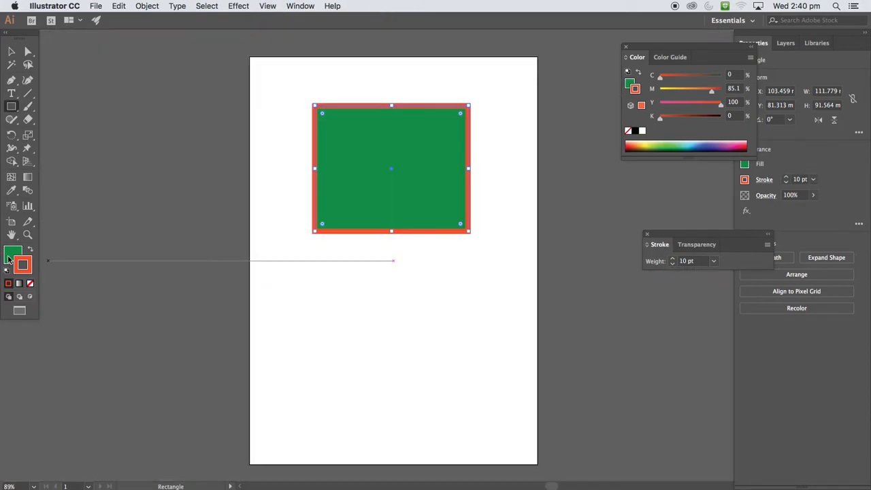
Set both the fill and the stroke of the rectangle to None and deselect it
left_click(29, 282)
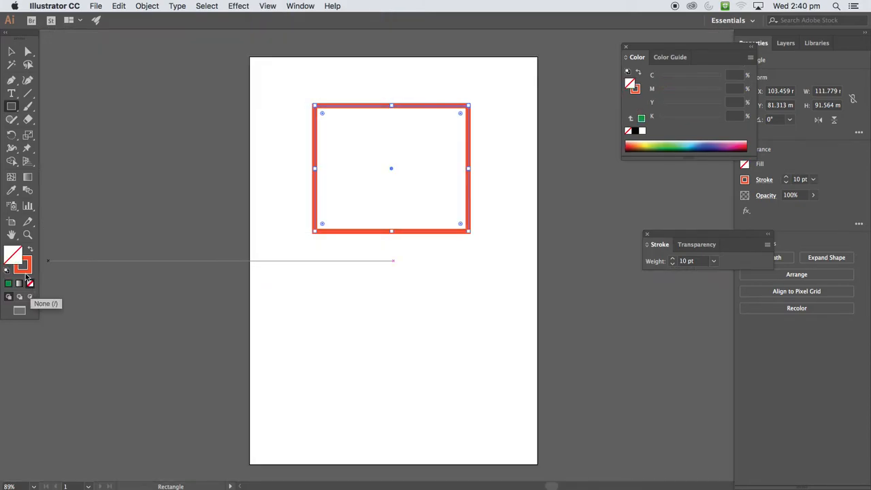
left_click(20, 270)
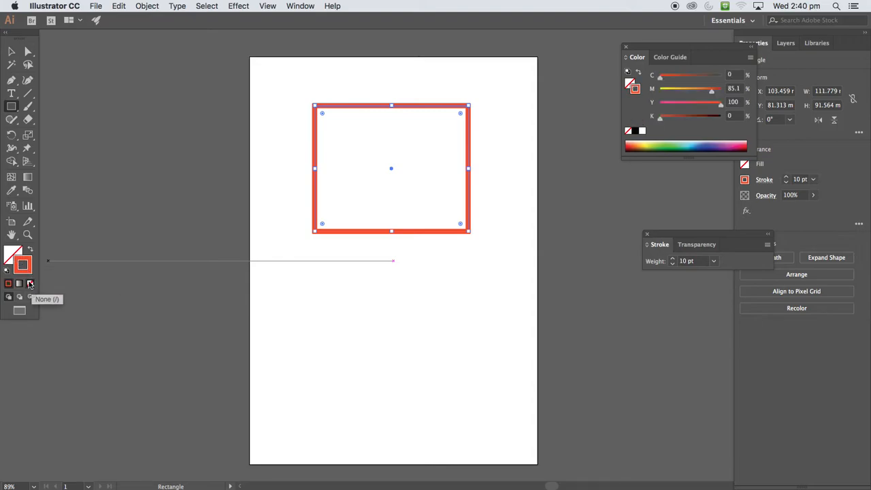
left_click(30, 284)
left_click(11, 52)
left_click(276, 163)
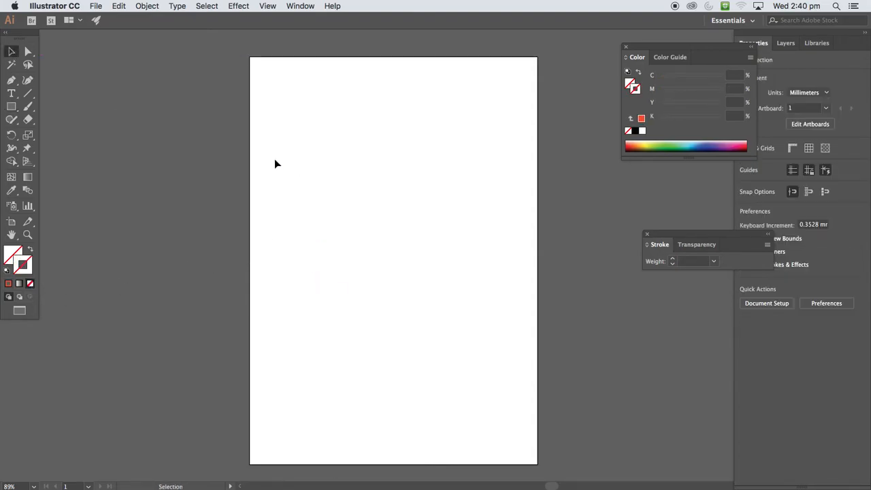
Locate the invisible rectangle in Outline mode, delete it, and return to GPU Preview
left_click(267, 6)
left_click(276, 19)
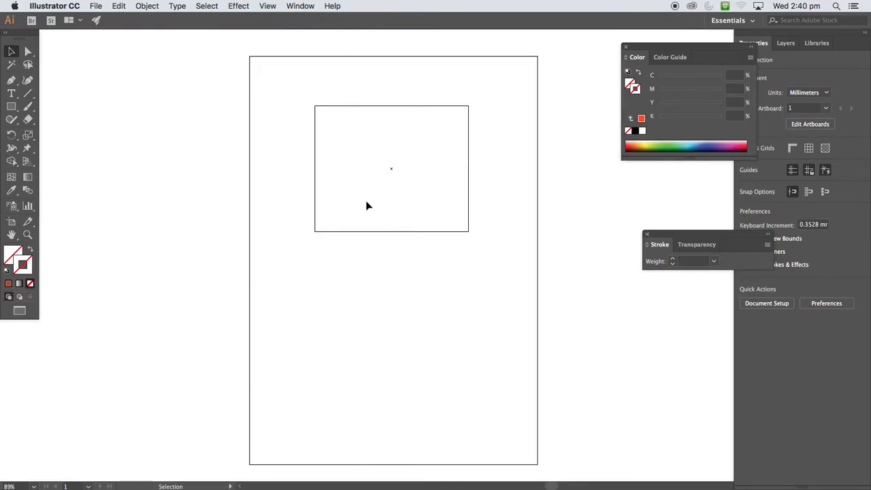
left_click_drag(303, 90, 423, 151)
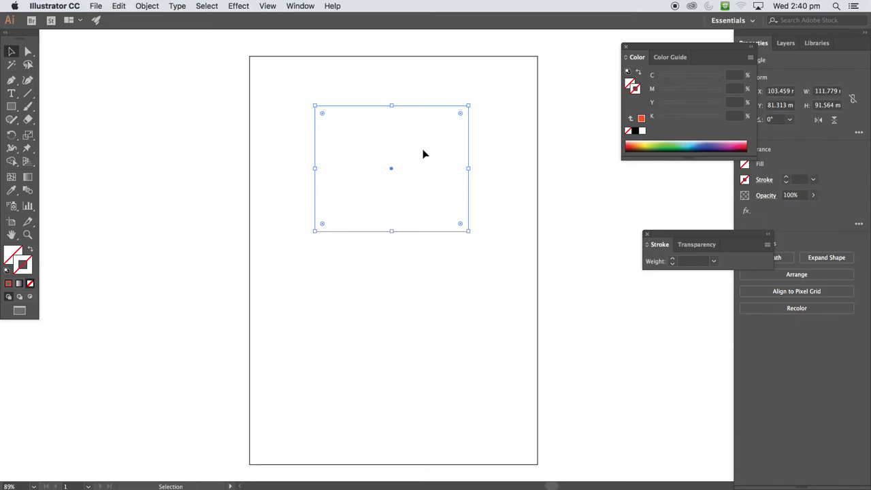
key("Delete")
left_click(266, 6)
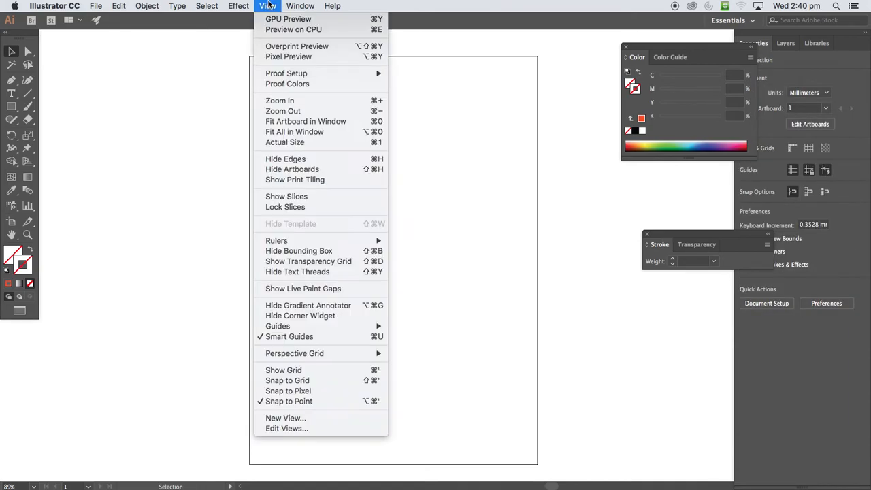
left_click(293, 19)
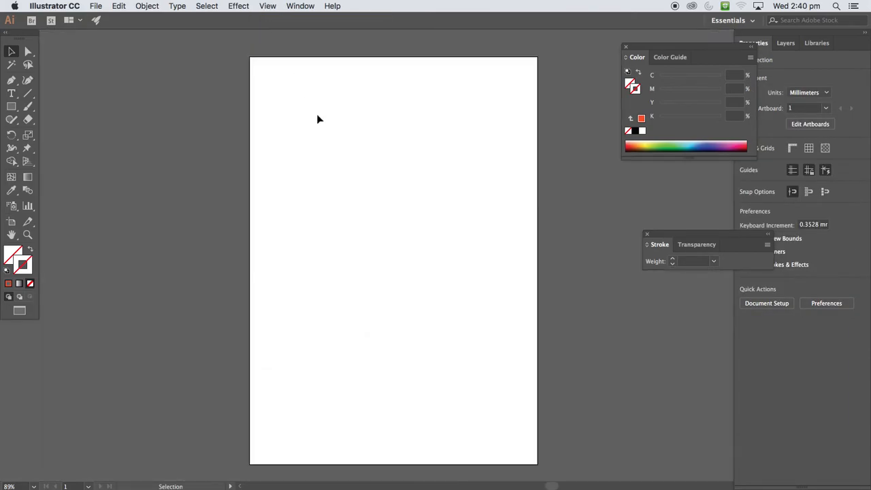
Show the rulers, toggling them off and back on once
left_click(267, 6)
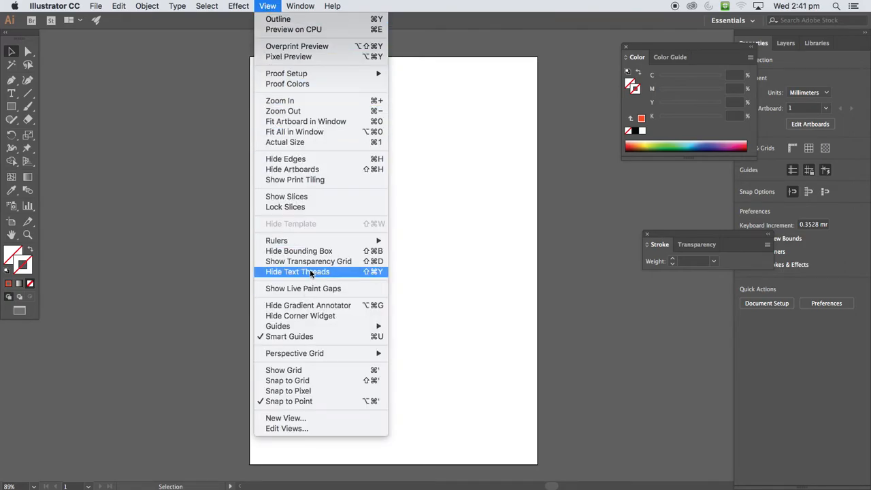
mouse_move(307, 242)
left_click(434, 240)
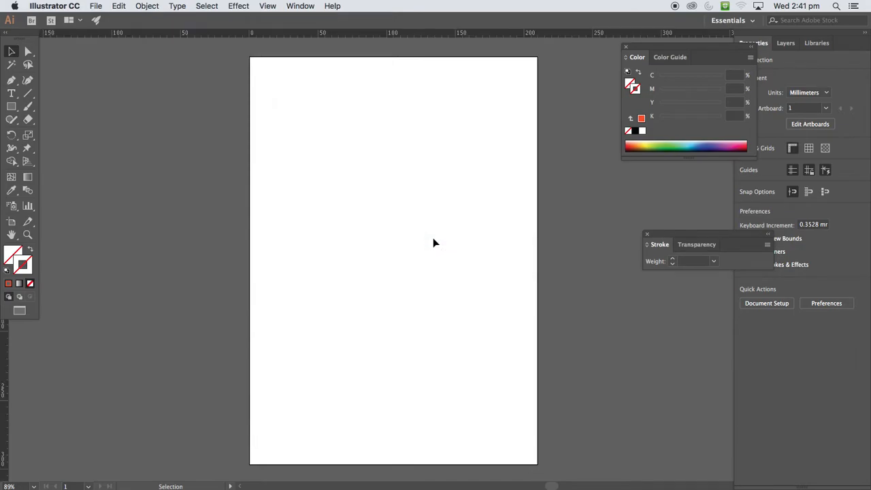
key("a")
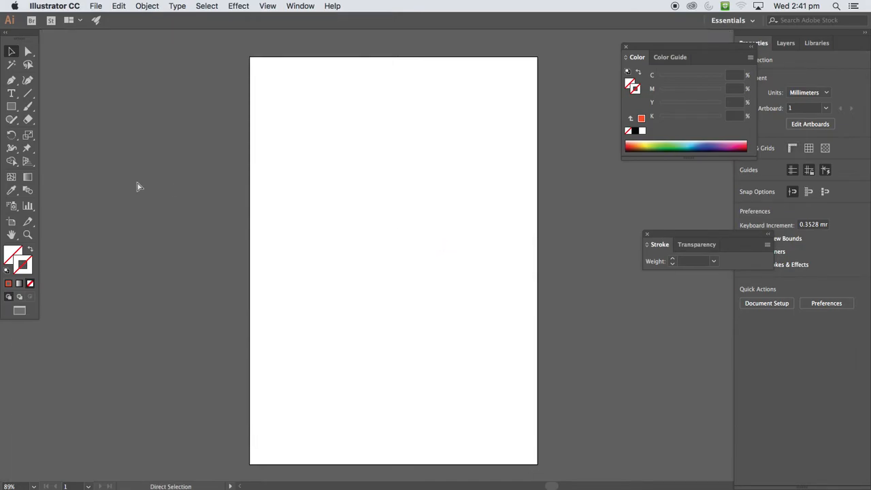
key("v")
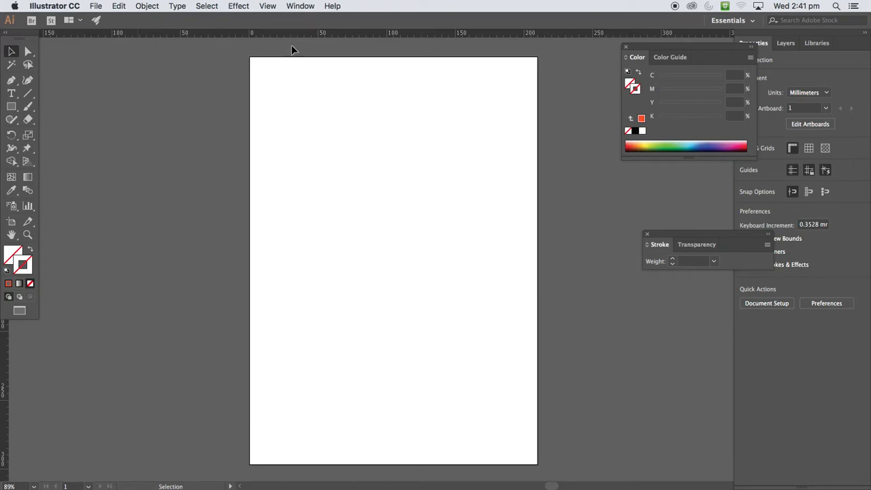
Place a horizontal ruler guide across the upper part of the artboard at a Y position of about 96 mm
left_click_drag(299, 32, 293, 188)
key("a")
key("super+equal")
key("super+equal")
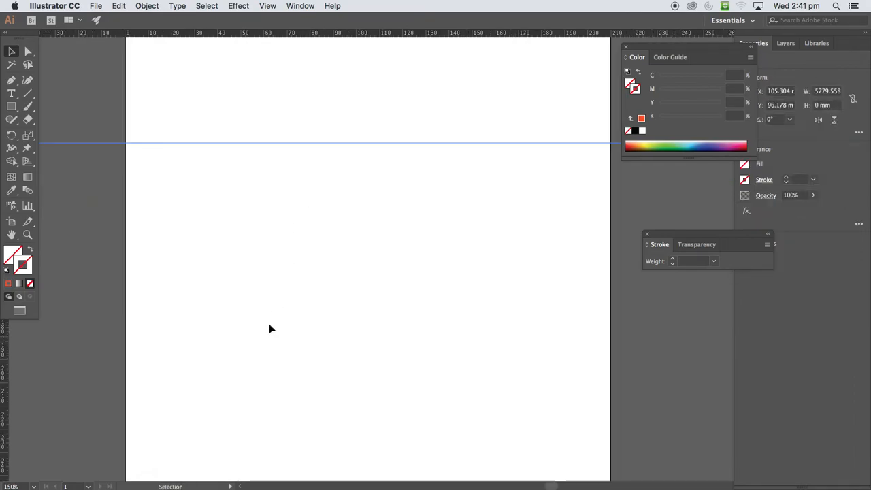
left_click_drag(269, 265, 293, 309)
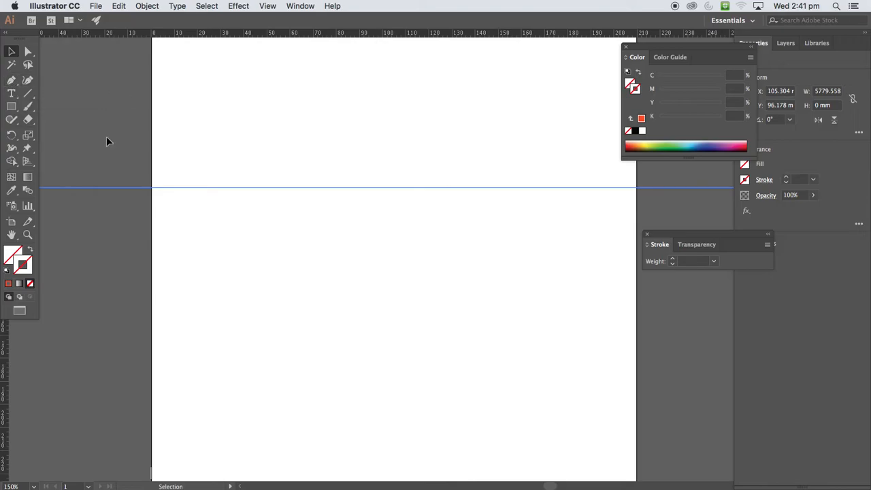
Switch to the Pen tool and lock the guides
left_click(34, 108)
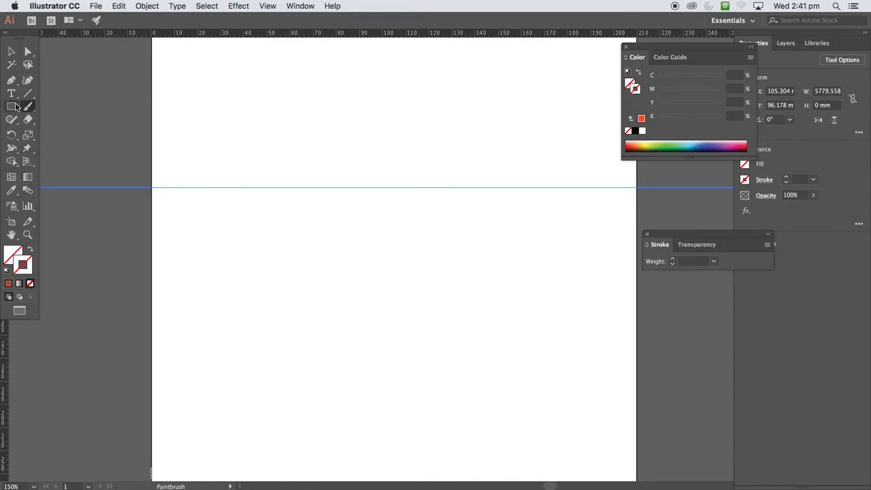
left_click(12, 80)
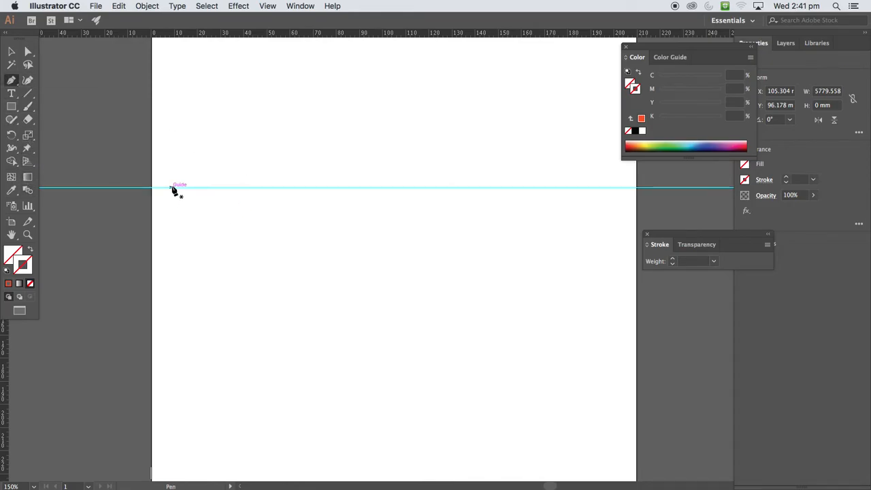
left_click(270, 6)
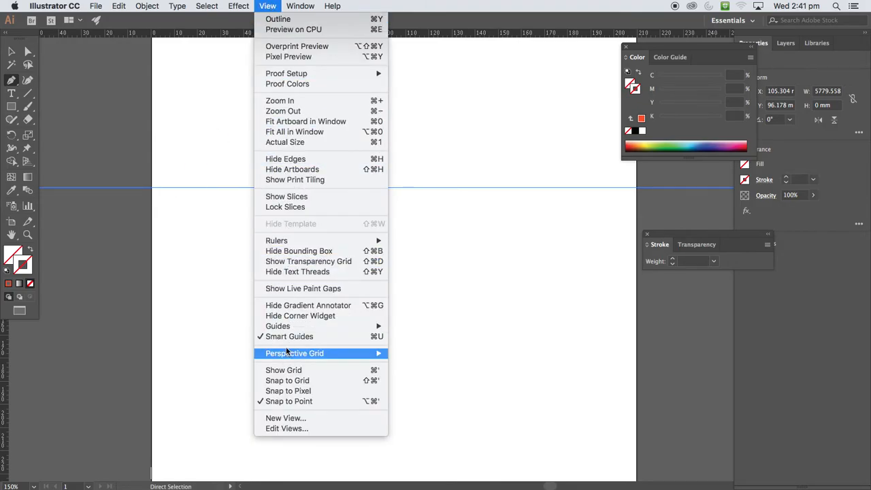
mouse_move(286, 326)
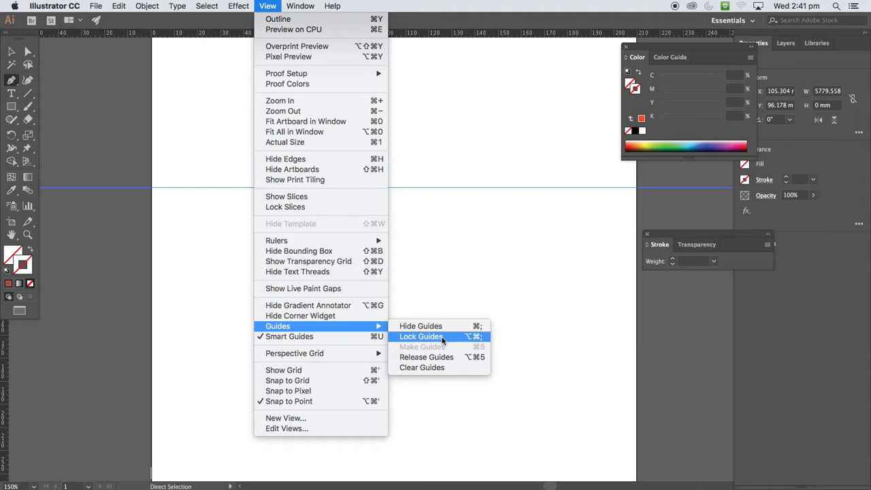
left_click(441, 337)
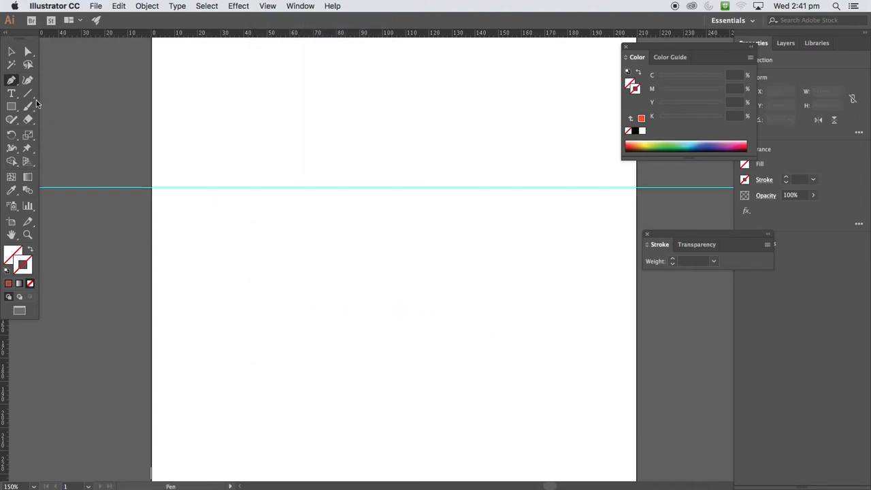
Draw an open wave path of six smooth anchors along the guide, from about X 9 mm to 178 mm, pulling each handle diagonally upward
left_click_drag(171, 187, 233, 128)
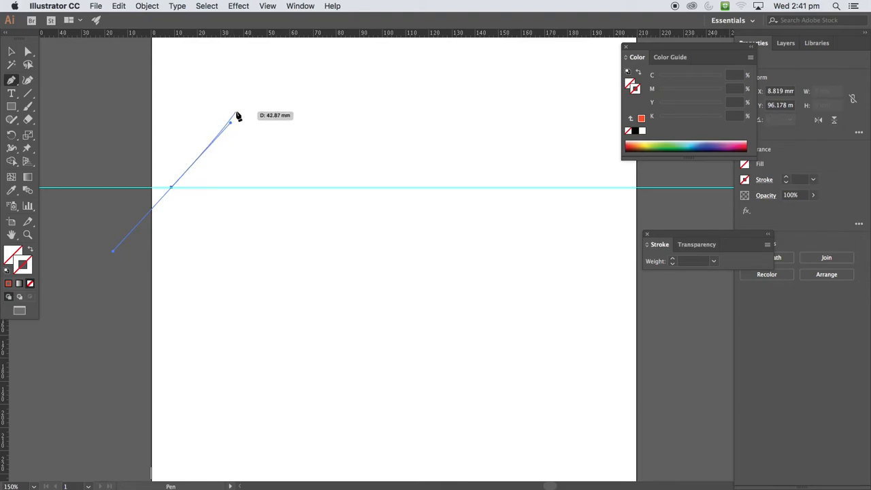
left_click(260, 187)
left_click_drag(261, 187, 313, 127)
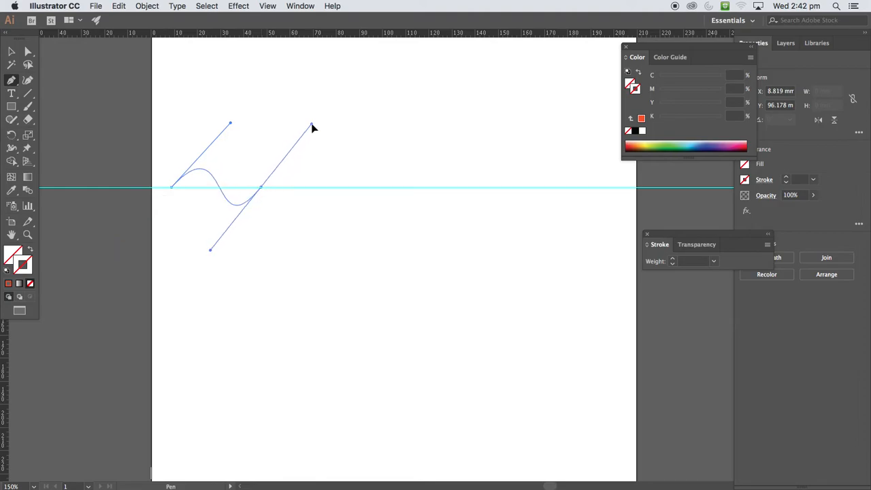
left_click_drag(341, 188, 391, 126)
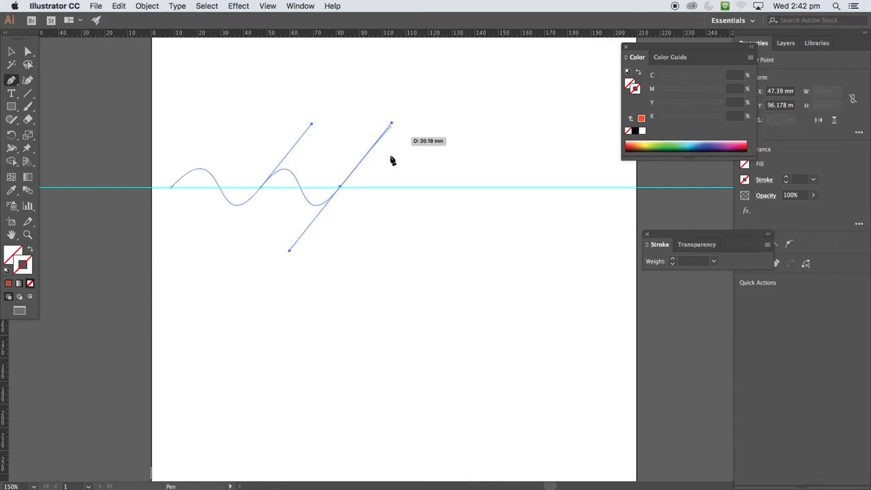
mouse_move(411, 188)
left_mouse_down()
mouse_move(469, 124)
mouse_move(462, 126)
left_mouse_up()
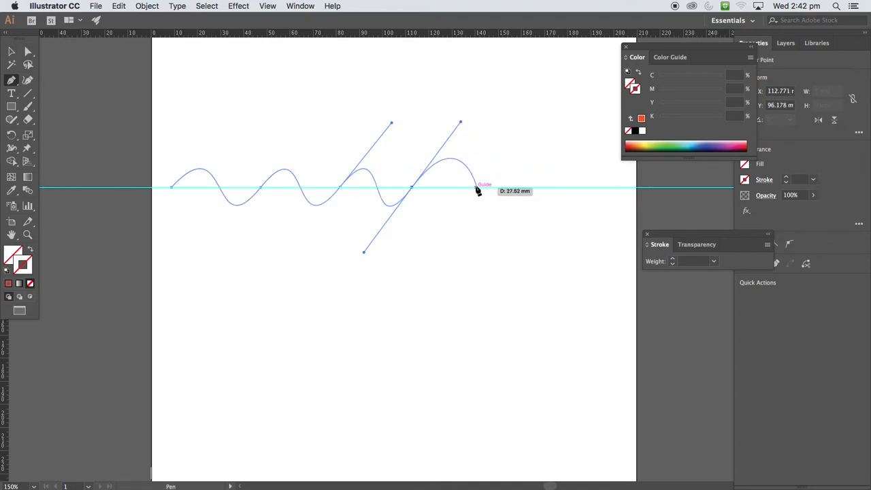
left_click_drag(490, 189, 539, 120)
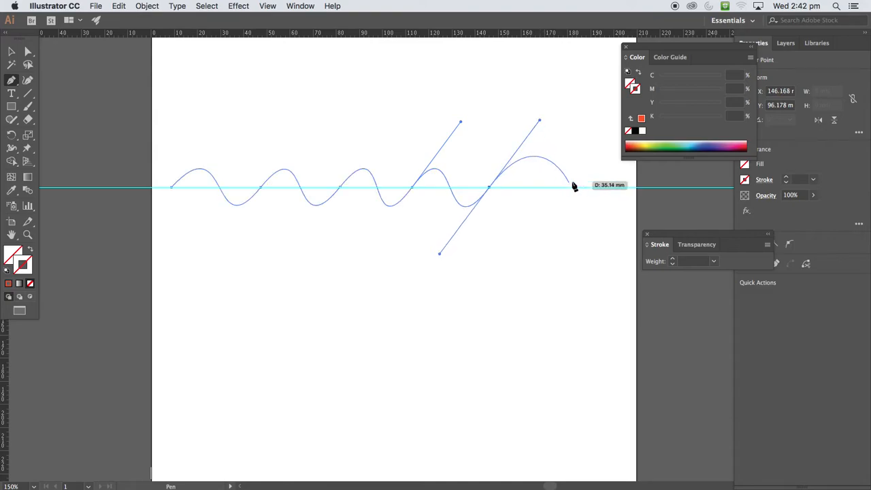
mouse_move(564, 188)
left_mouse_down()
mouse_move(583, 172)
mouse_move(607, 123)
left_mouse_up()
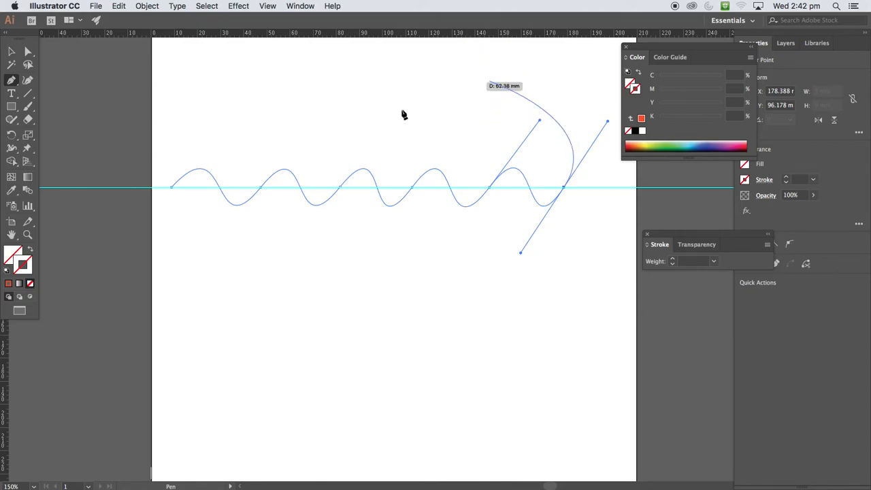
key("Escape")
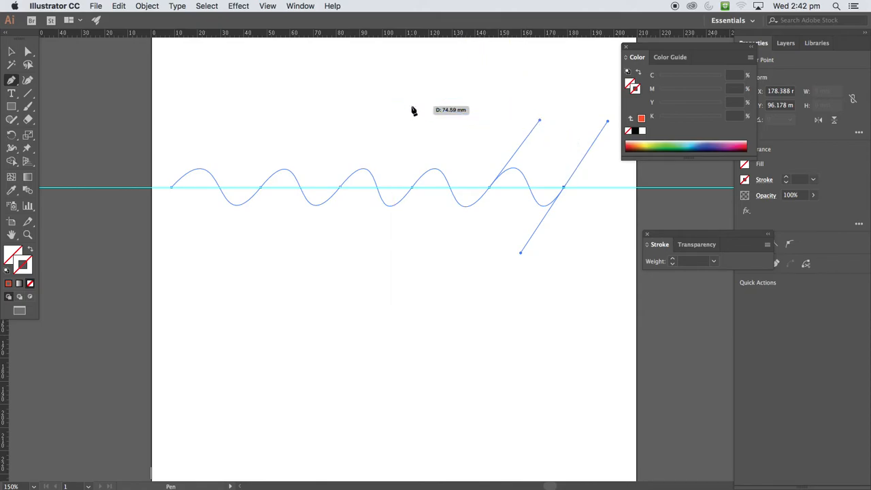
Display the artwork in Outline mode and activate the Direct Selection tool for editing the wave's anchors
left_click(267, 6)
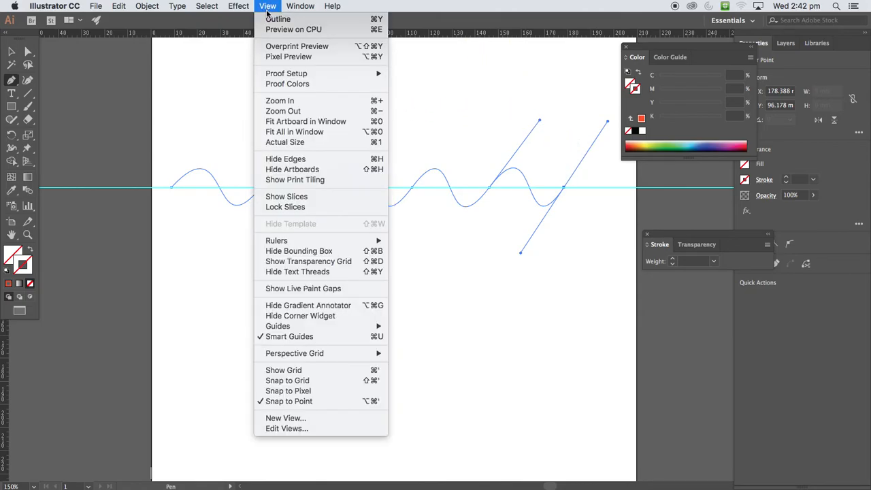
left_click(270, 21)
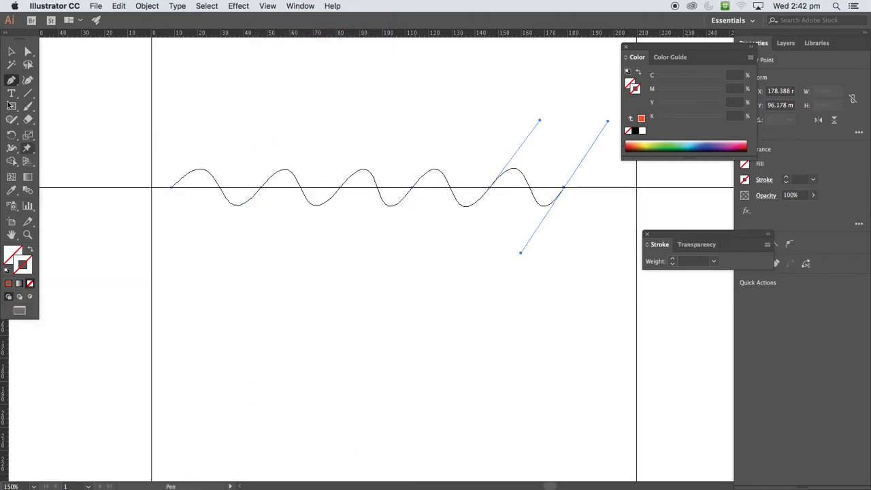
left_click(29, 54)
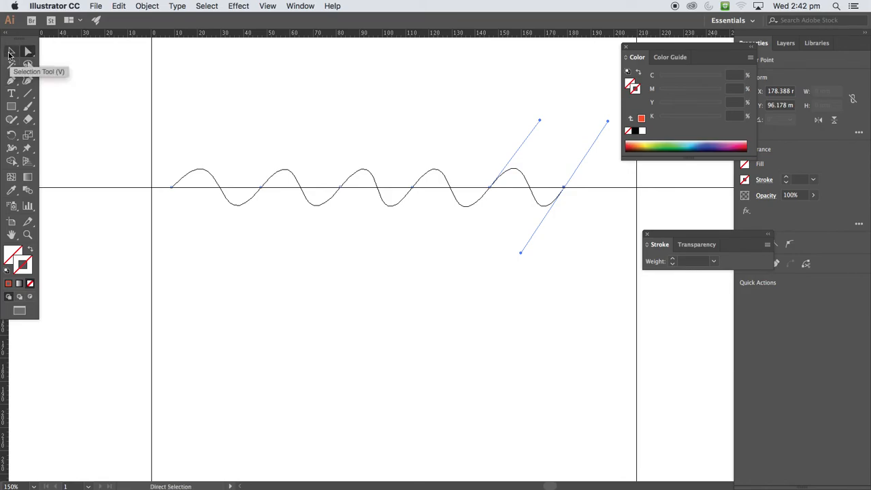
left_click(10, 53)
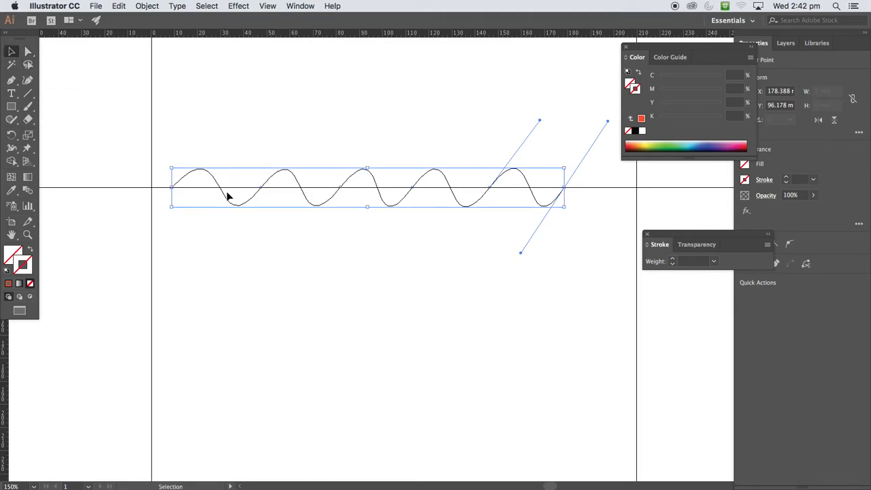
left_click(28, 52)
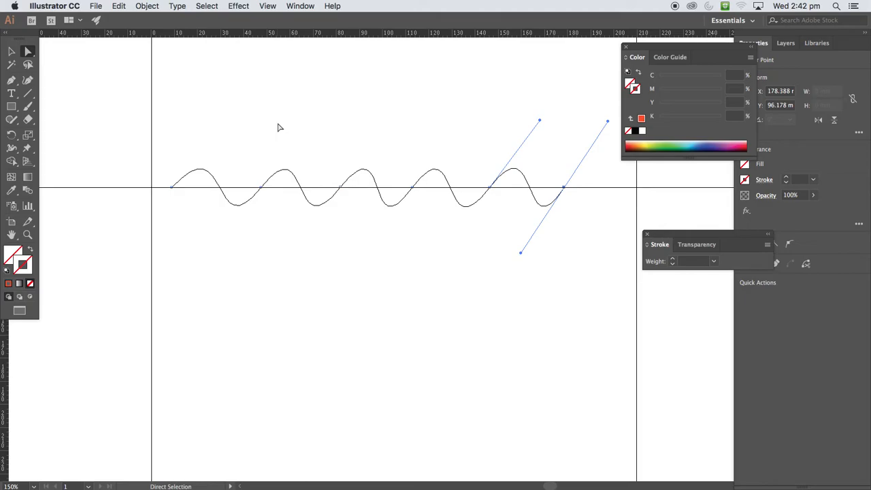
Rotate the direction handles at the wave's anchors to vertical, forming rounded arches alternating below and above the guide
left_click(171, 186)
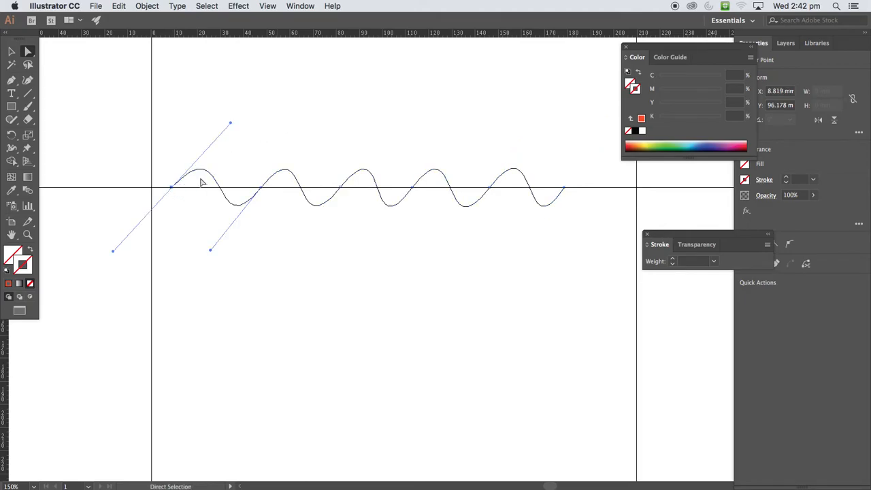
left_click_drag(230, 123, 171, 279)
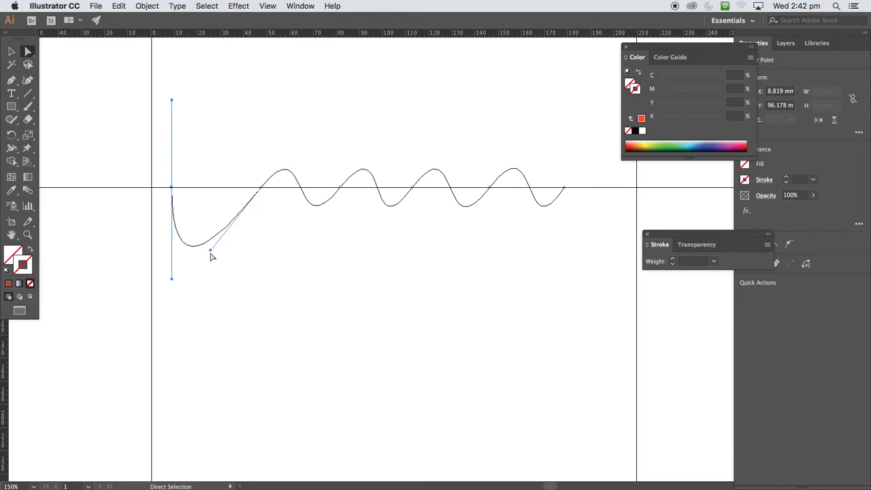
left_click(263, 186)
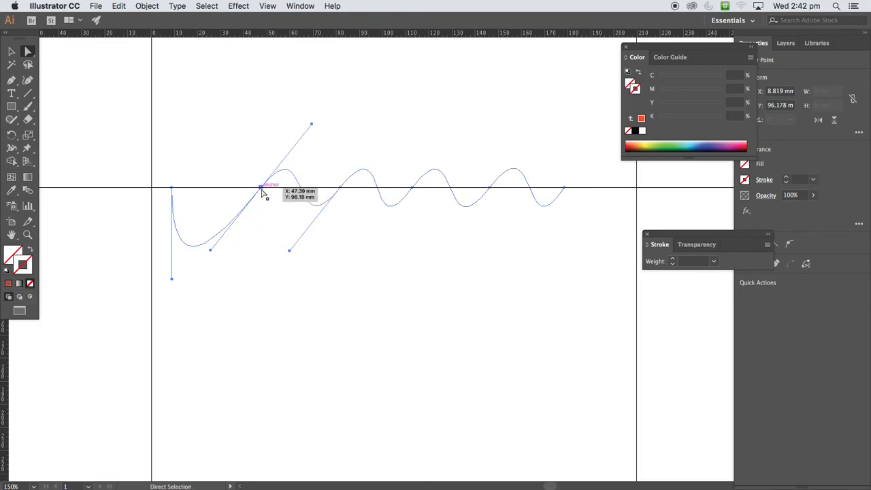
left_click_drag(210, 251, 344, 106)
left_click(340, 187)
left_click(413, 186)
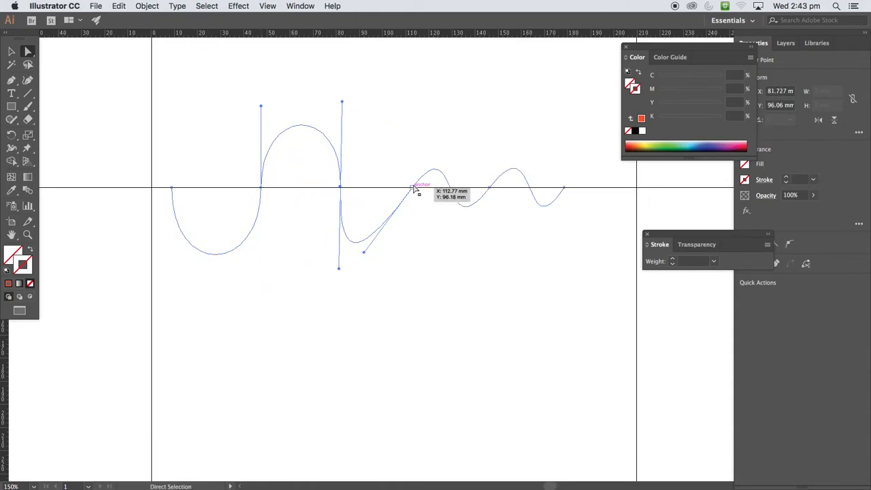
left_click_drag(364, 252, 489, 105)
left_click(563, 188)
left_click_drag(522, 252, 565, 266)
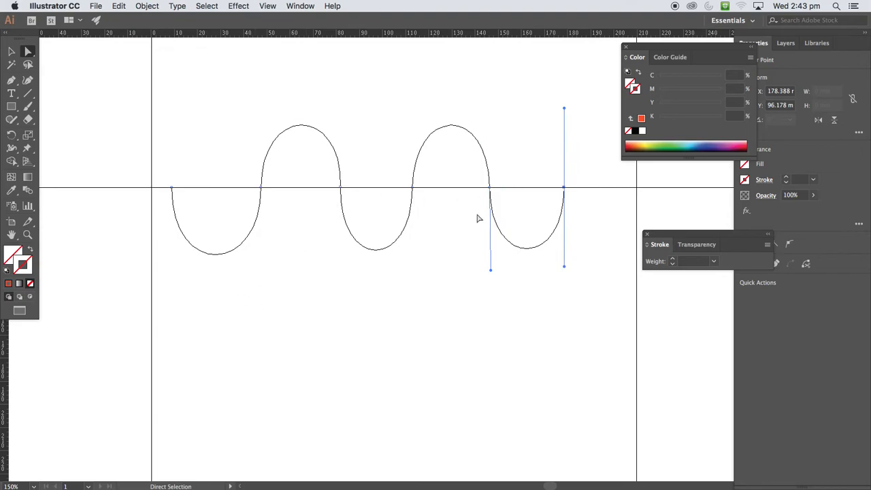
Shorten both handles of the wave's last trough independently, keeping them vertical to make a shallower, even curve
left_click_drag(566, 267, 566, 232)
left_click(492, 256)
left_click(489, 187)
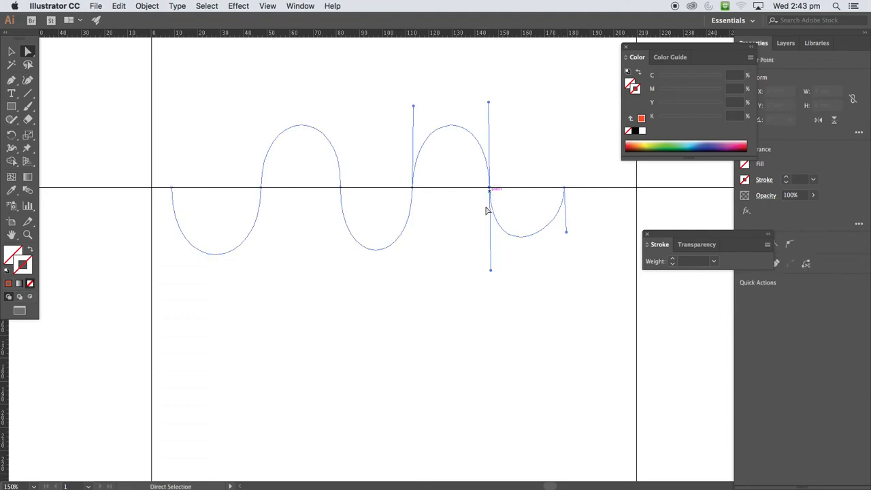
left_click_drag(489, 269, 490, 255)
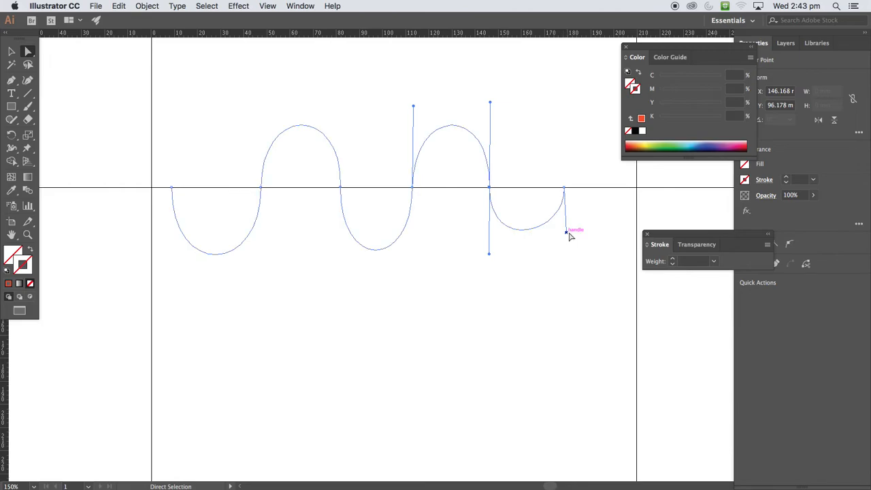
mouse_move(567, 234)
left_mouse_down()
mouse_move(560, 237)
mouse_move(578, 227)
mouse_move(569, 229)
mouse_move(571, 251)
mouse_move(571, 240)
left_mouse_up()
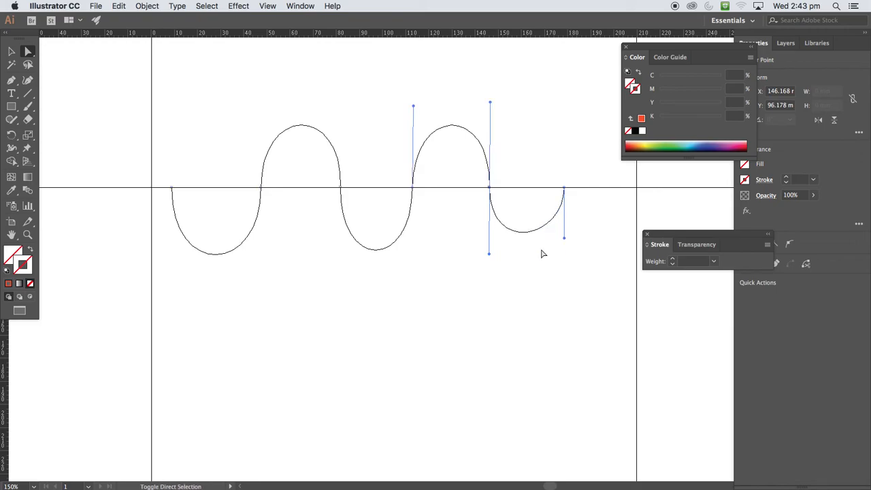
mouse_move(490, 255)
left_mouse_down()
mouse_move(503, 253)
mouse_move(497, 240)
left_mouse_up()
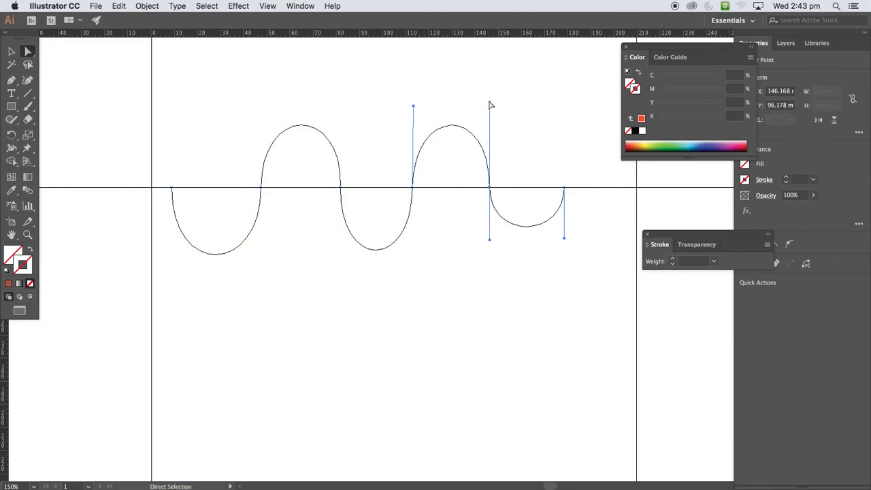
Shorten both upper handles of the wave's second crest to equal vertical lengths, lowering the crest
left_click_drag(490, 129, 491, 133)
left_click(489, 188)
left_click_drag(490, 102, 490, 136)
left_click_drag(414, 108, 415, 140)
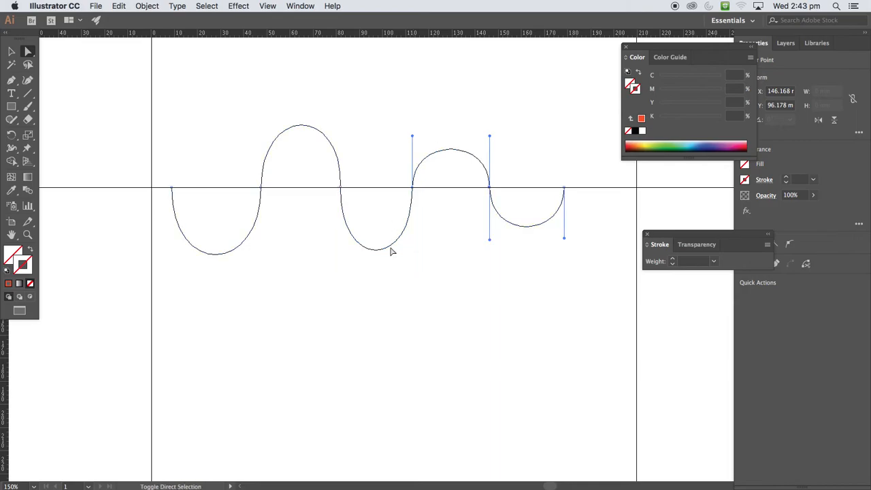
Shorten the vertical handles of the wave's middle trough and first crest to bring both curves closer to the guide
left_click(342, 188)
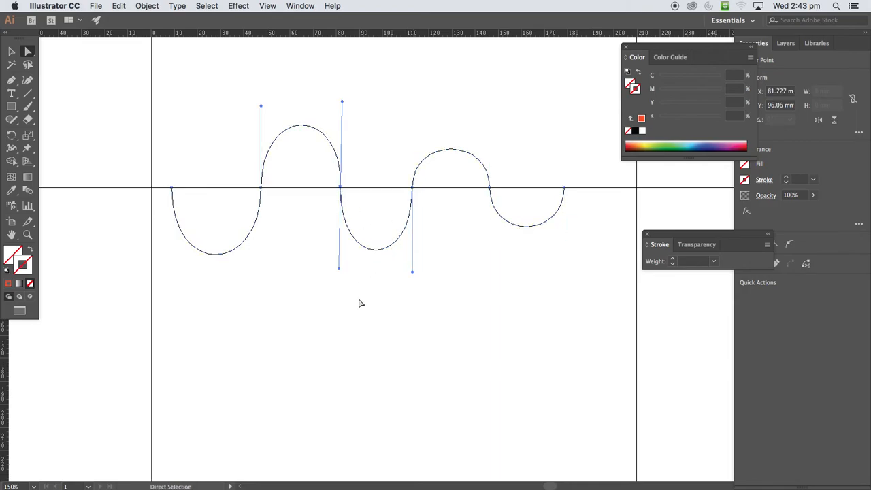
left_click_drag(411, 270, 409, 230)
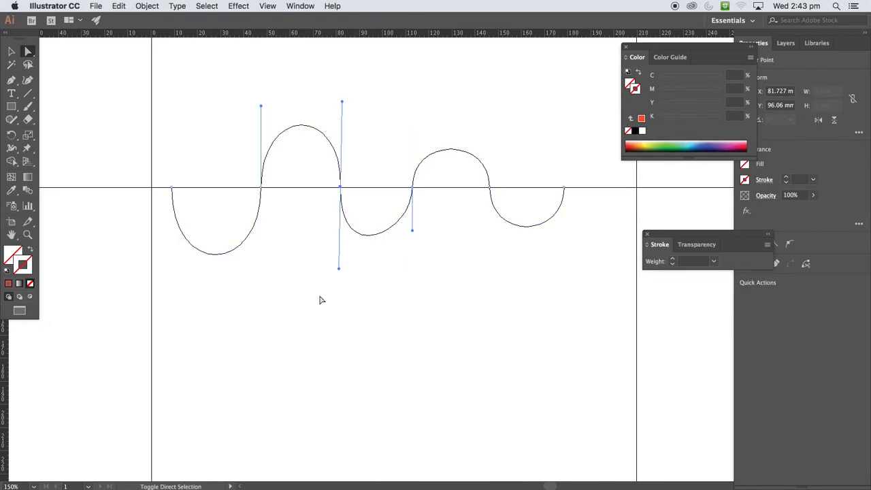
left_click_drag(338, 269, 347, 253)
left_click_drag(342, 102, 340, 134)
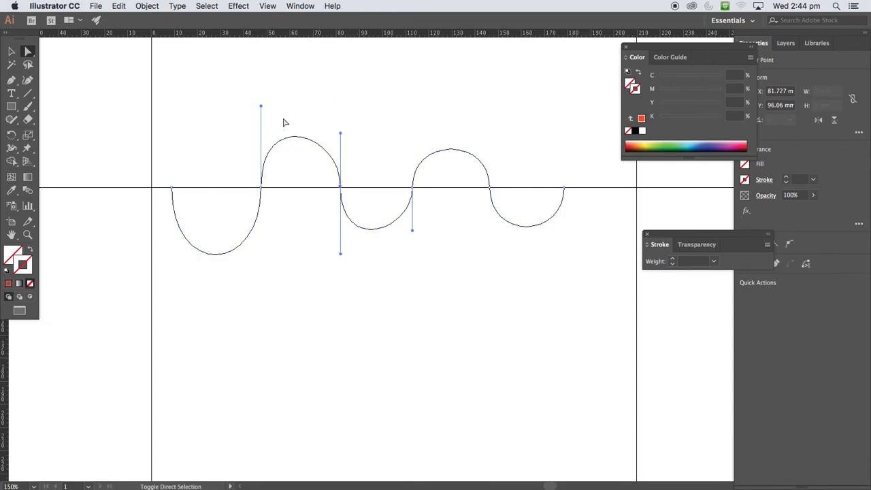
left_click_drag(262, 106, 264, 136)
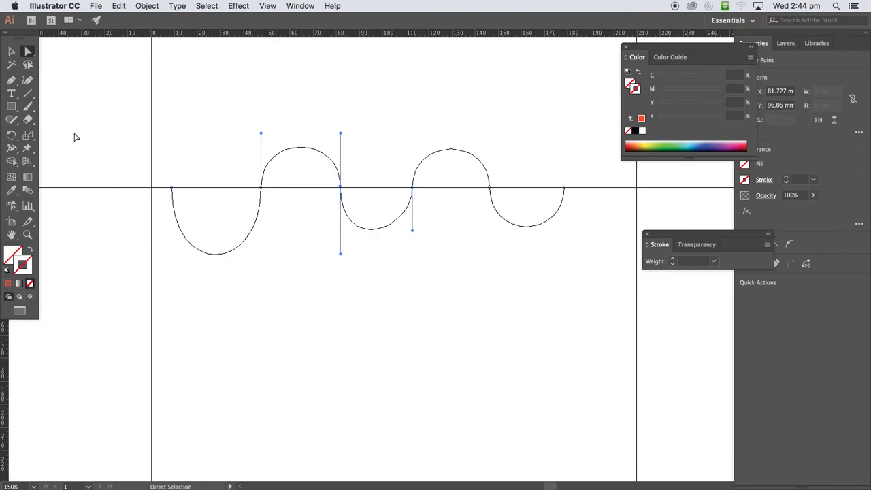
Give the wave path a crimson stroke (C 12.55, M 100, Y 70.59, K 2.35), return to GPU Preview and deselect it
left_click(12, 53)
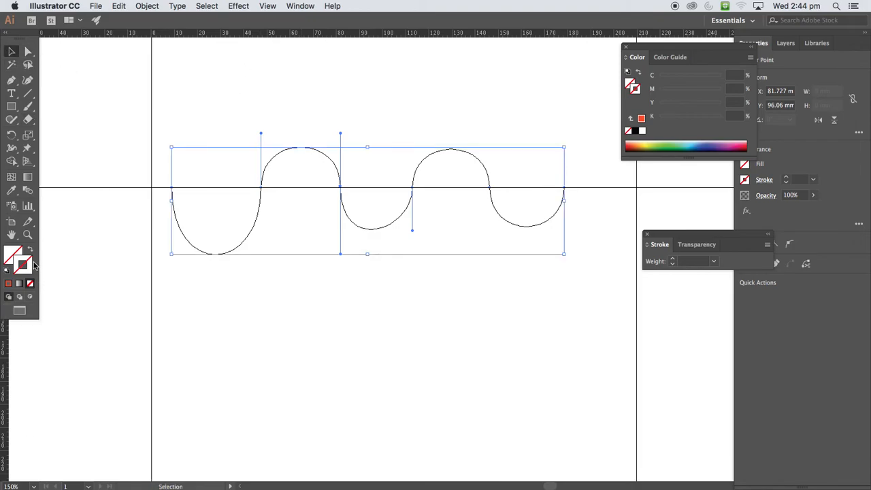
left_click(745, 143)
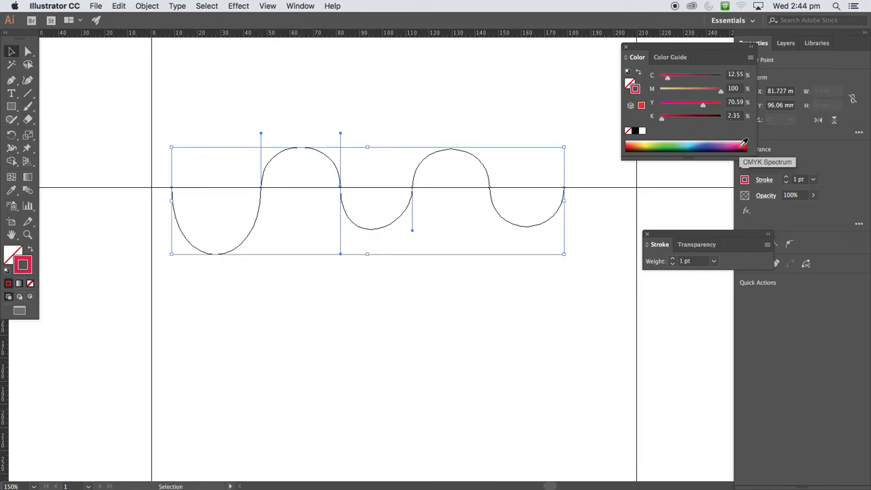
left_click(269, 7)
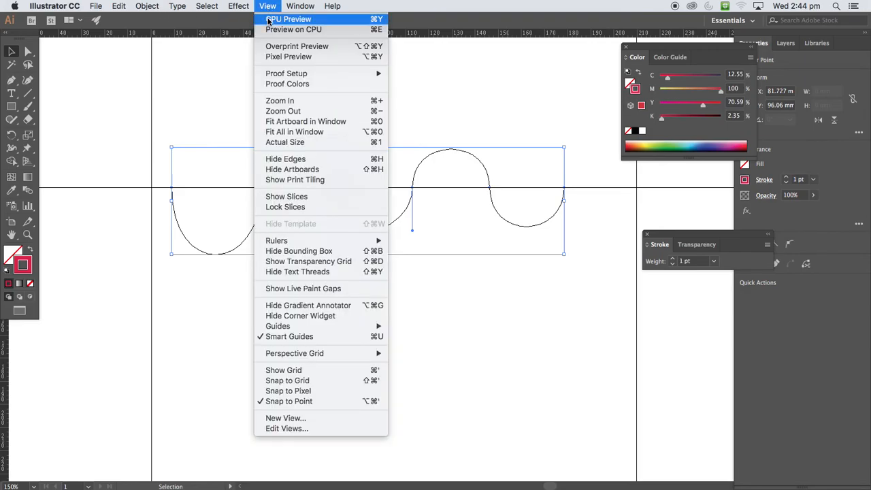
left_click(268, 21)
left_click(309, 136)
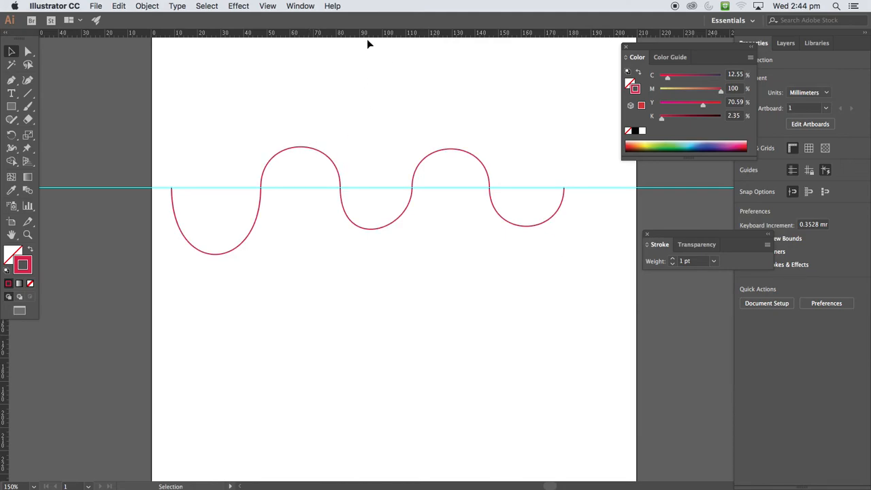
Add a horizontal guide at about 170 mm below the wave and draw a scalloped path's first Pen tool arch along it, ending in a corner
left_click_drag(365, 34, 352, 359)
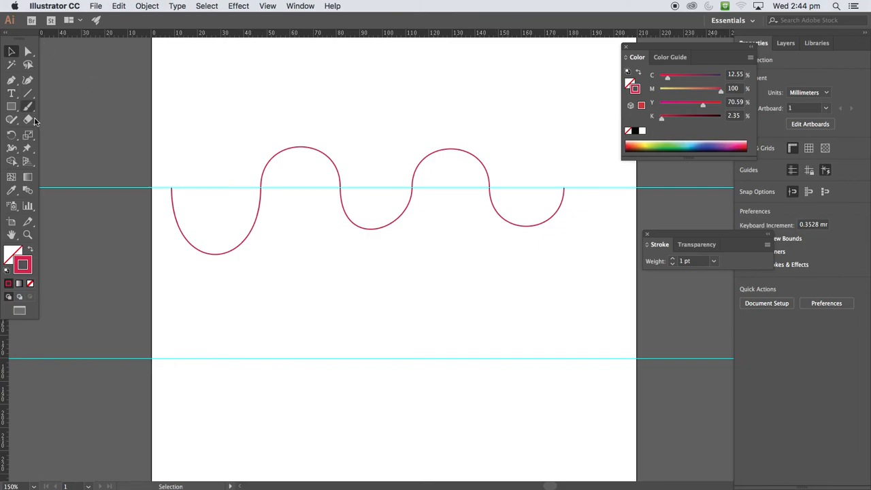
left_click(12, 80)
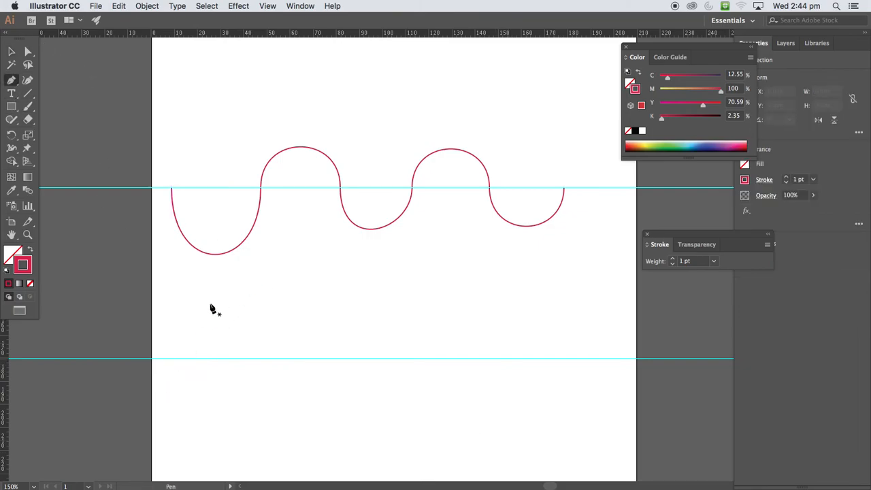
left_click(176, 358)
left_click_drag(249, 358, 280, 444)
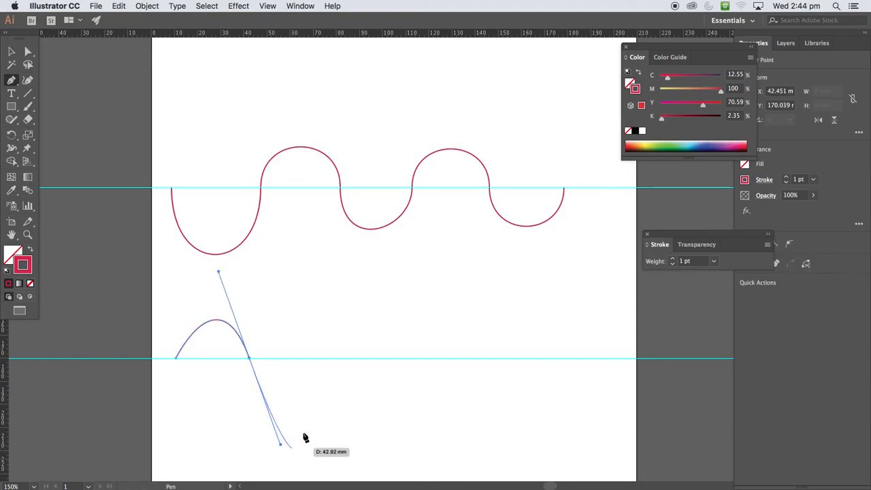
left_click(249, 359)
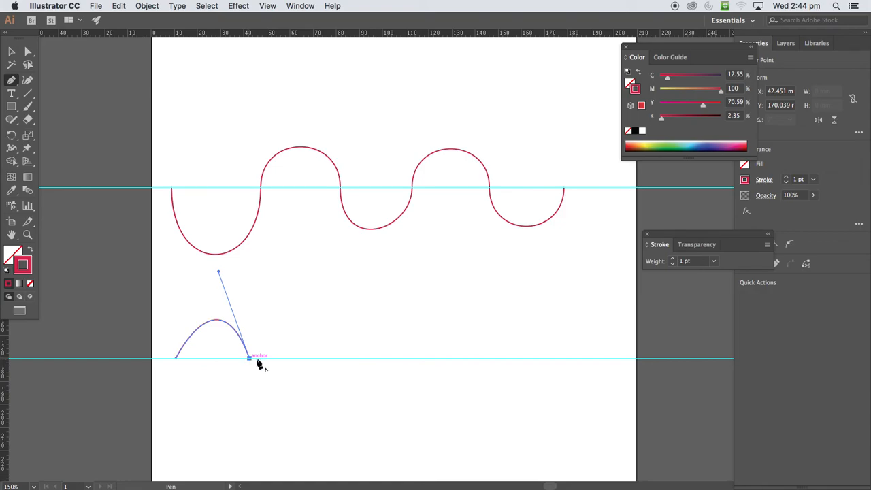
Extend the scalloped path with three more upward arches ending on the guide at about 71, 101 and 132 mm, removing each outgoing handle
left_click_drag(316, 359, 344, 449)
left_click(315, 359)
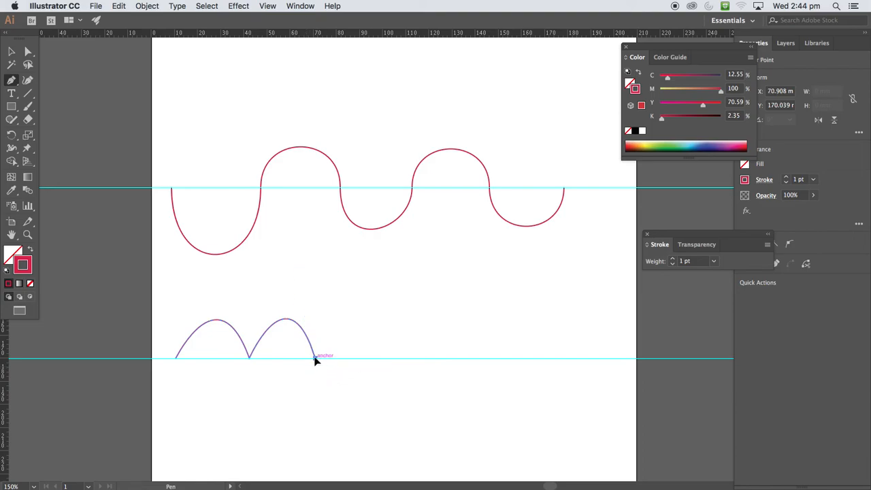
left_click_drag(385, 359, 419, 452)
left_click(385, 358)
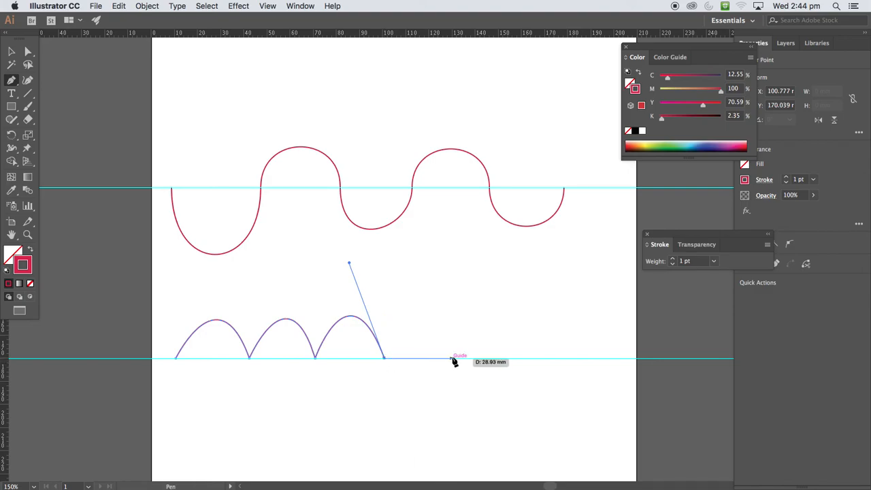
left_click_drag(456, 357, 490, 456)
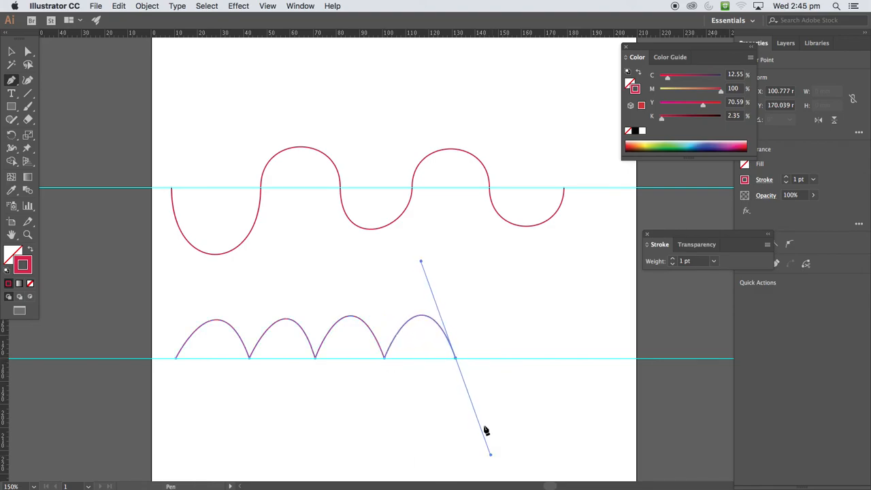
left_click(456, 358)
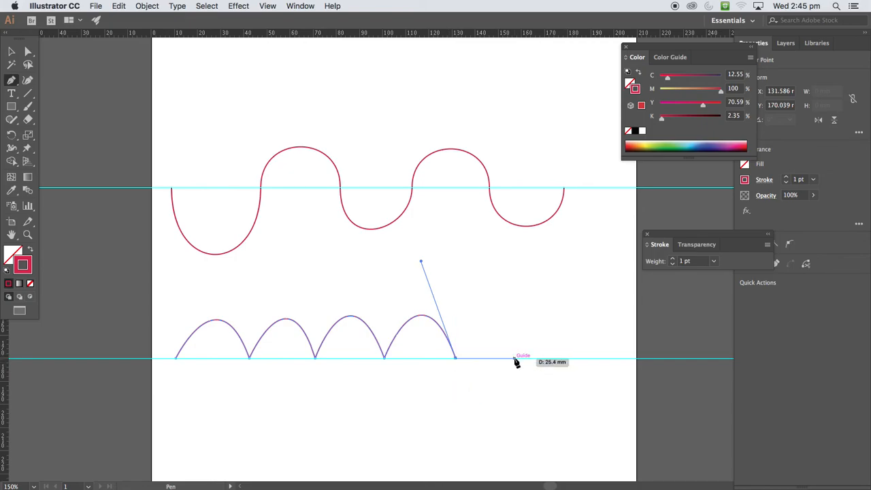
Complete the scalloped path with two more arches ending on the guide at about 159 and 188 mm, removing each outgoing handle
left_click_drag(517, 359, 553, 461)
left_click(518, 358)
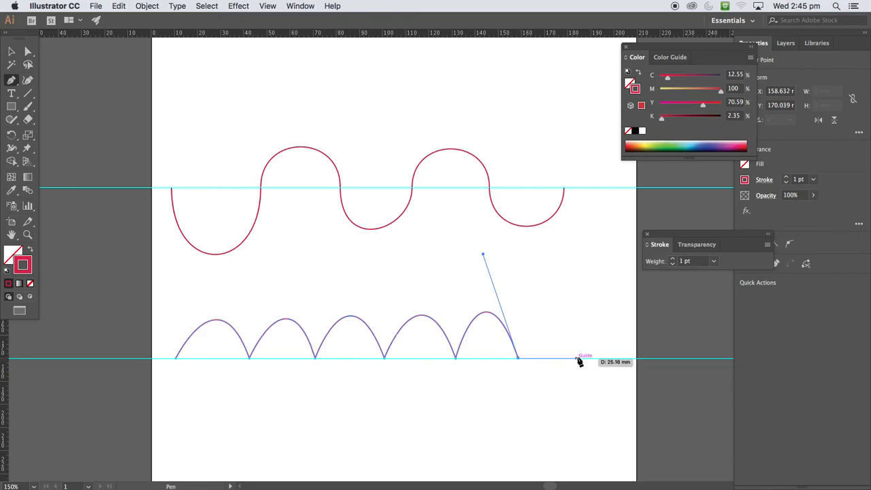
left_click_drag(587, 359, 618, 458)
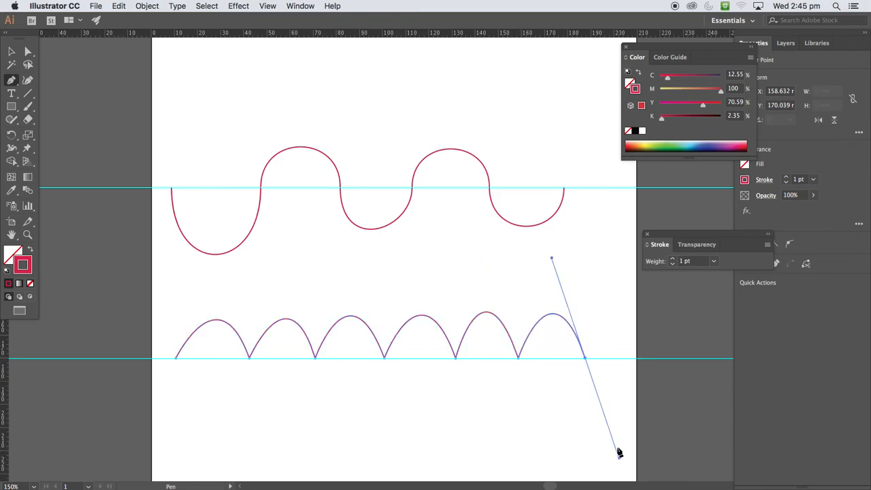
left_click(585, 360)
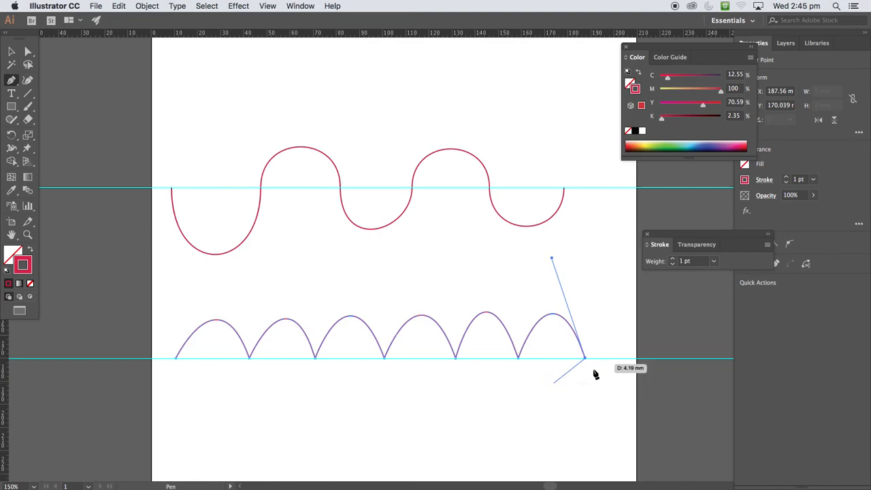
Draw a closed, slanted four-sided shape with straight Pen tool segments in the empty area below the scalloped path
left_click_drag(663, 378, 538, 438)
left_click_drag(424, 432, 433, 307)
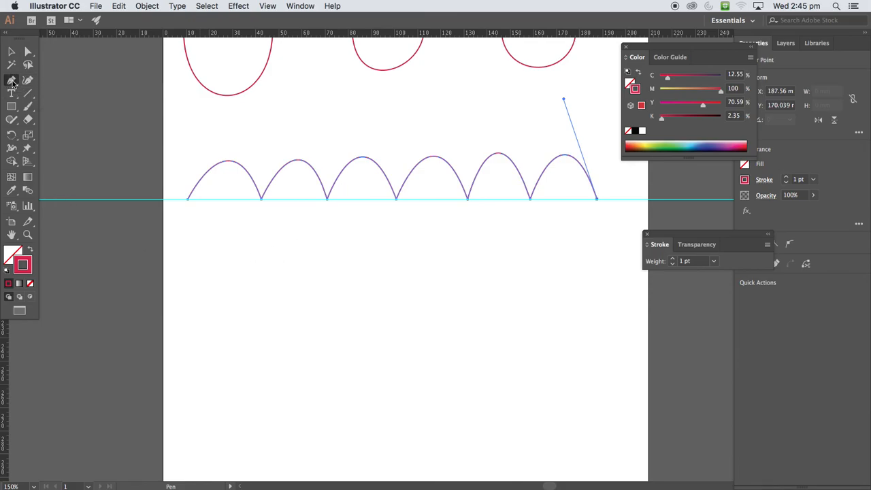
left_click(239, 272)
left_click(412, 300)
left_click(369, 382)
left_click(184, 377)
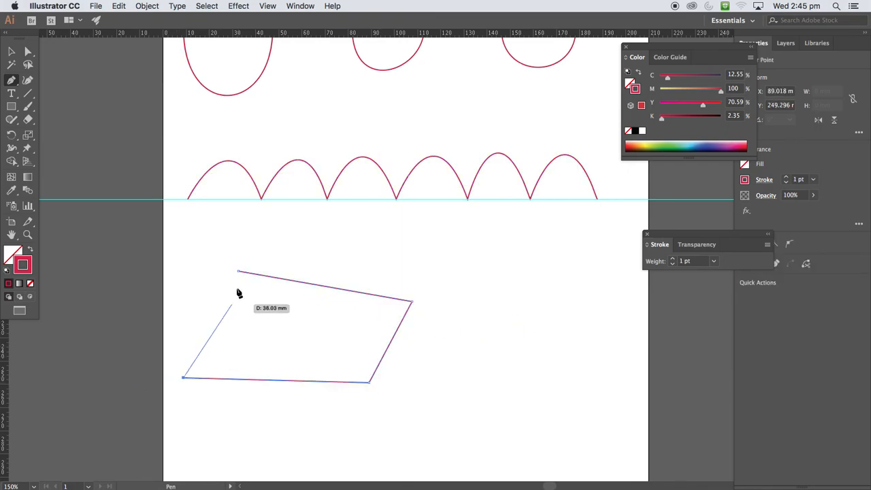
left_click(238, 272)
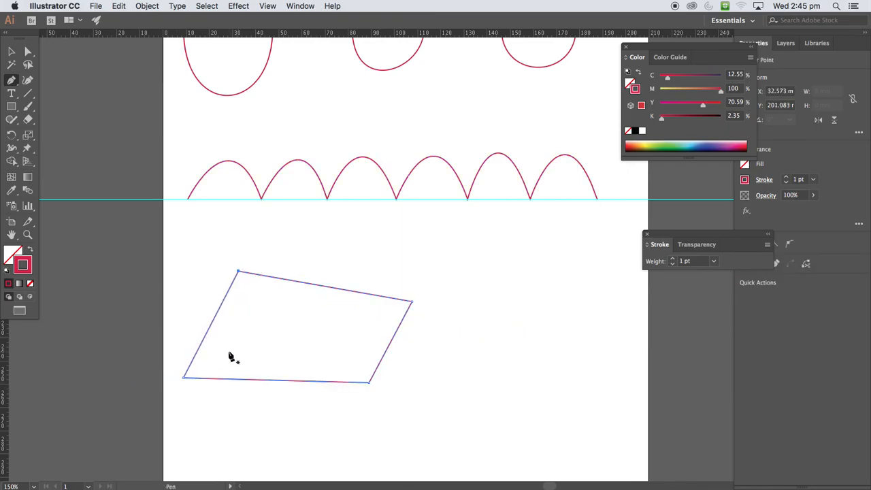
Tear off the Pen tool group as a floating panel and place it beside the artboard
left_click(14, 82)
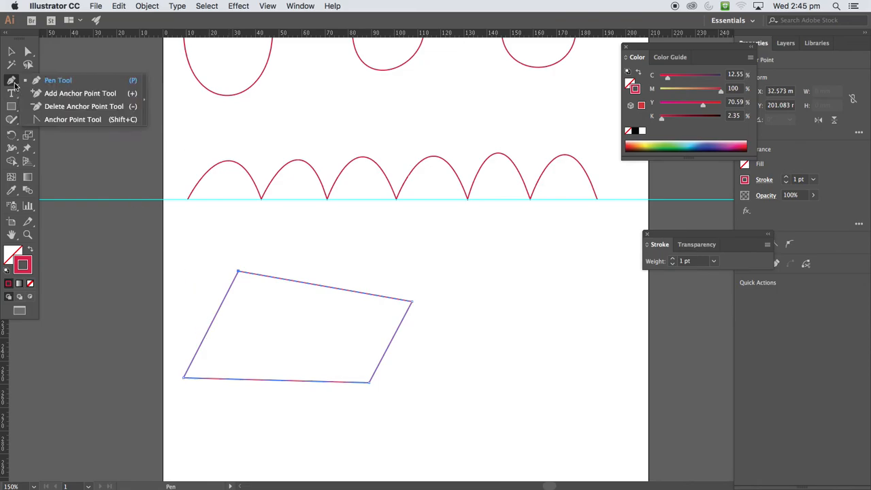
left_click(145, 107)
left_click_drag(61, 90, 131, 64)
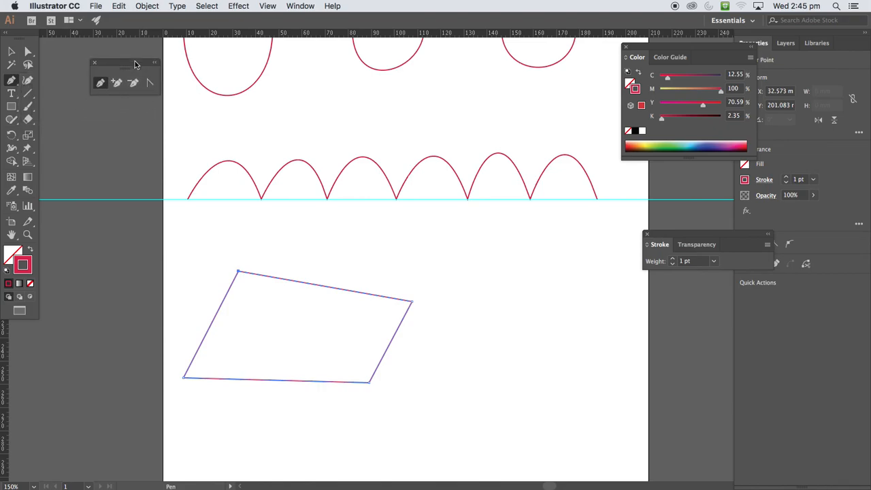
Convert all four corners of the four-sided shape to smooth points with the Anchor Point tool, pulling out handles to round it
left_click(151, 83)
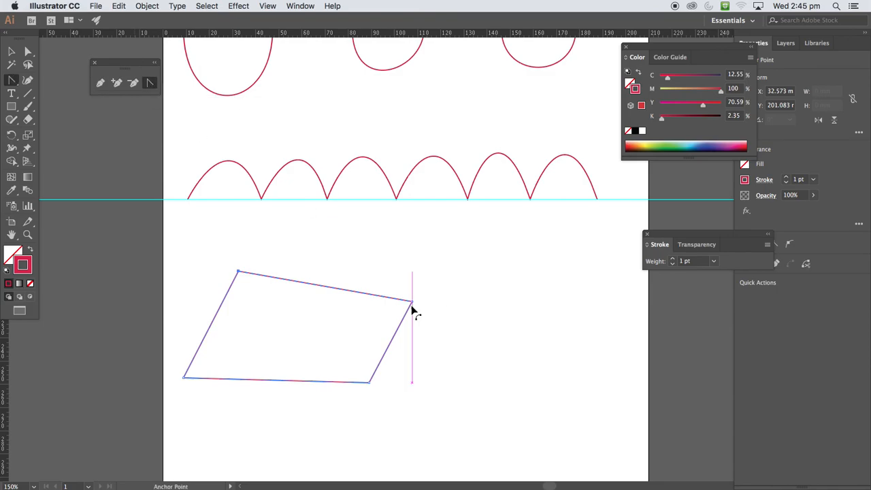
left_click_drag(412, 301, 428, 372)
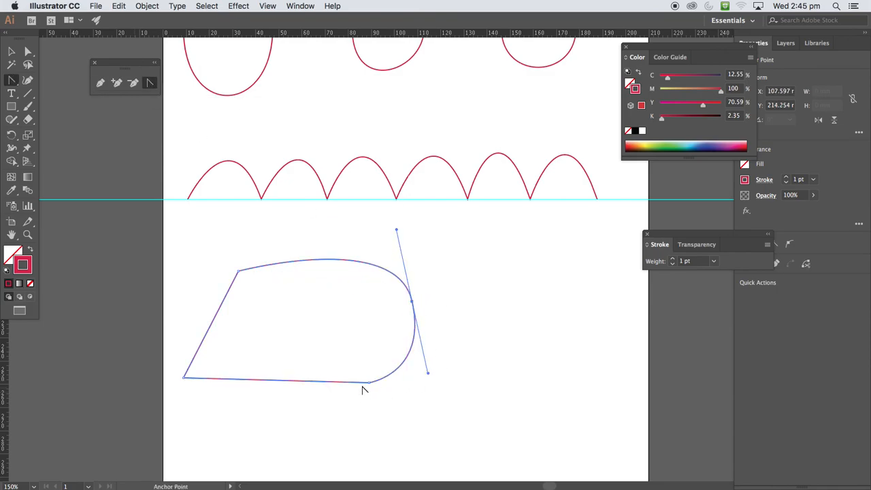
left_click_drag(369, 383, 339, 400)
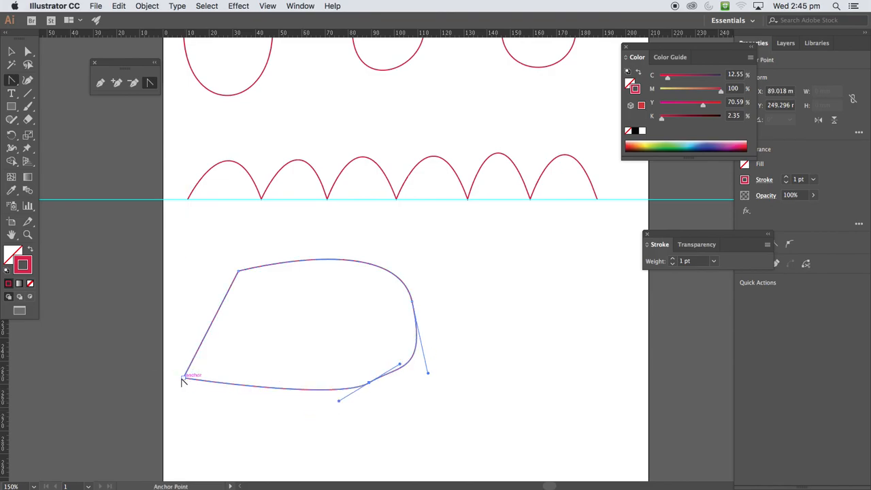
left_click_drag(184, 378, 160, 329)
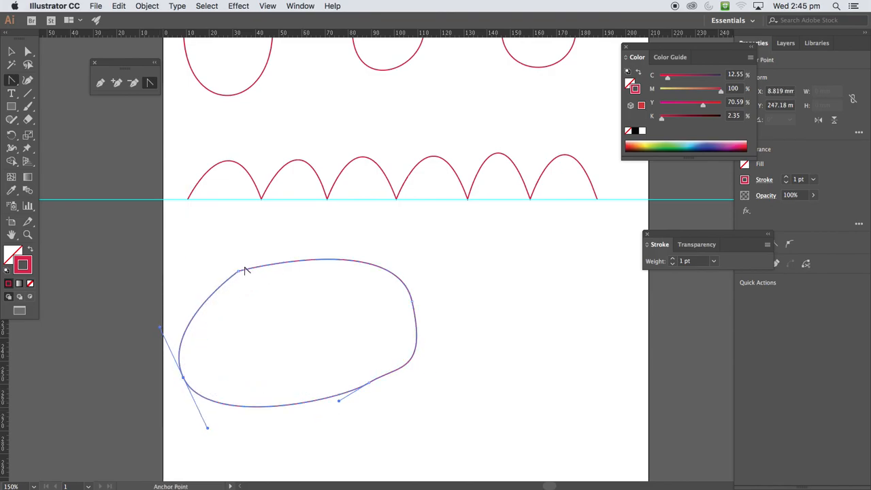
left_click_drag(237, 274, 274, 251)
Convert the four smooth points of the rounded shape back to corner points so its sides are straight
left_click(412, 301)
left_click(369, 385)
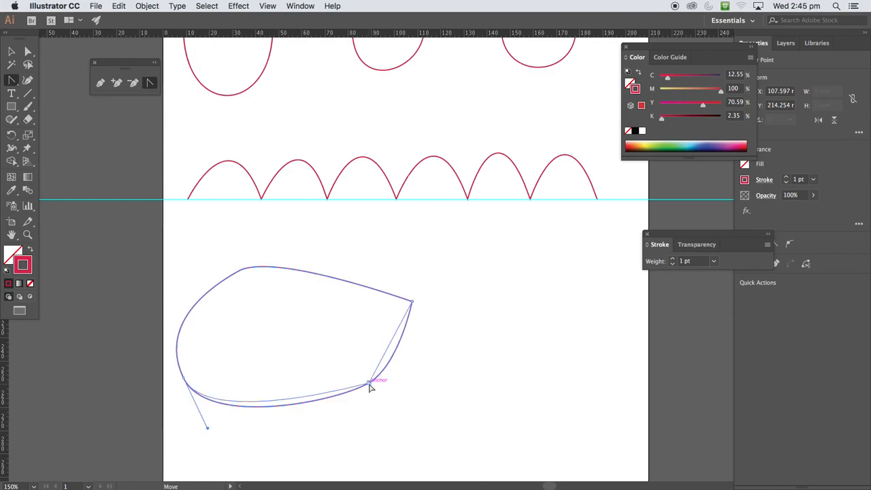
left_click(183, 379)
left_click(238, 271)
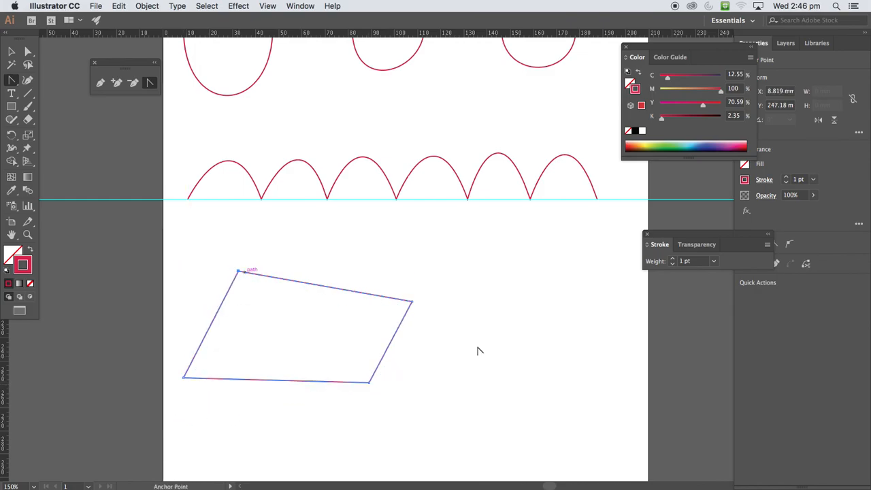